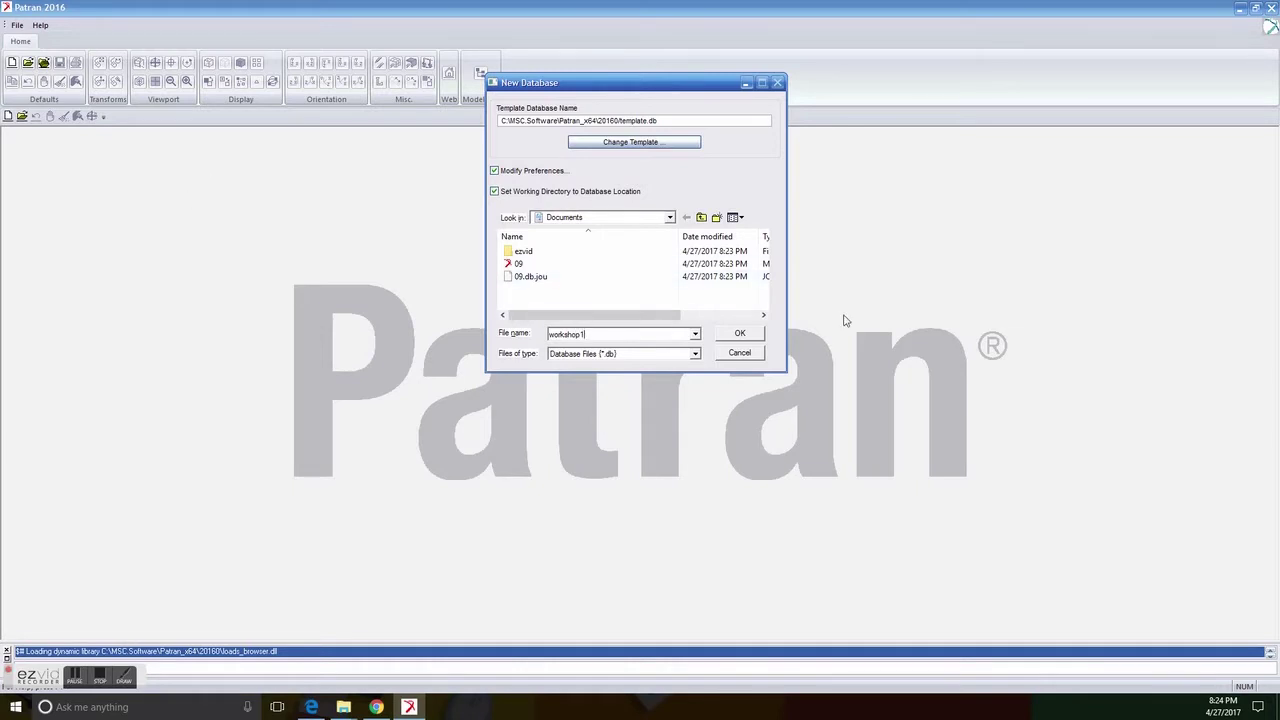
Create the workshop1 database with the MSC.Nastran analysis code, Structural analysis type and model-based tolerance.
left_click(760, 336)
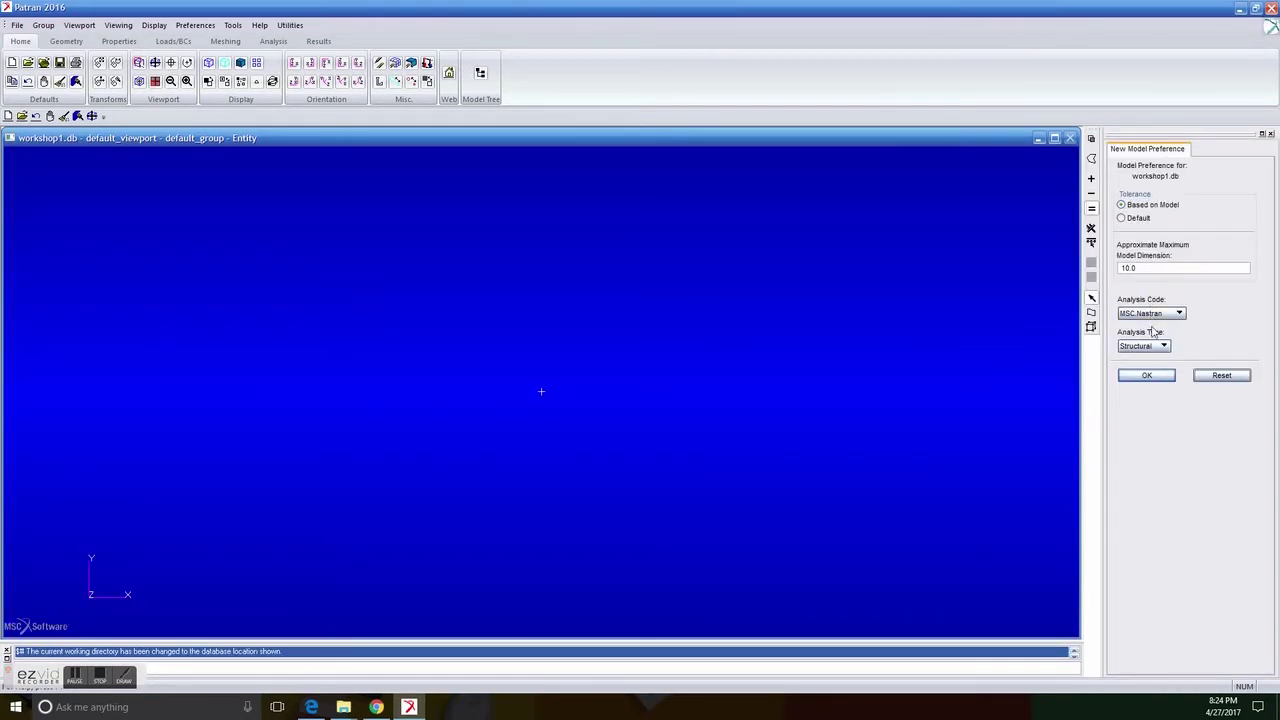
left_click(1147, 375)
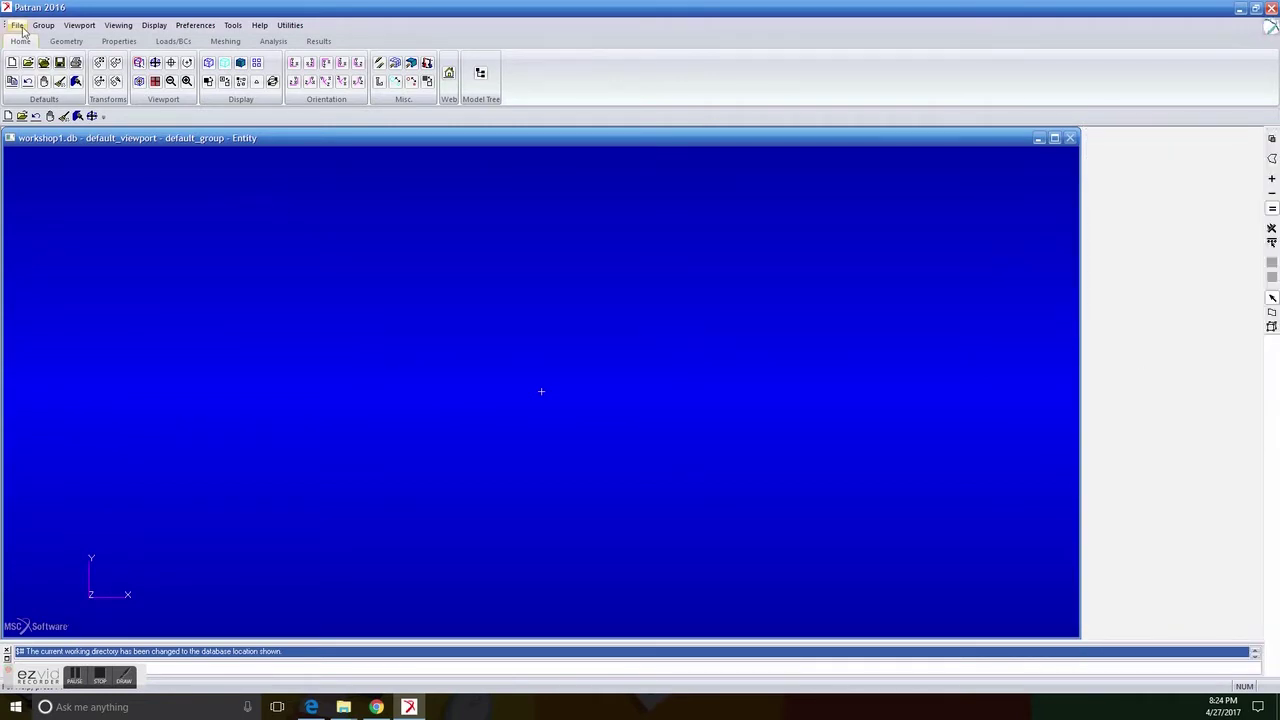
Import the Parasolid model Part Studio 1.x_t from the Downloads folder and dismiss the import summary.
left_click(17, 25)
left_click(44, 146)
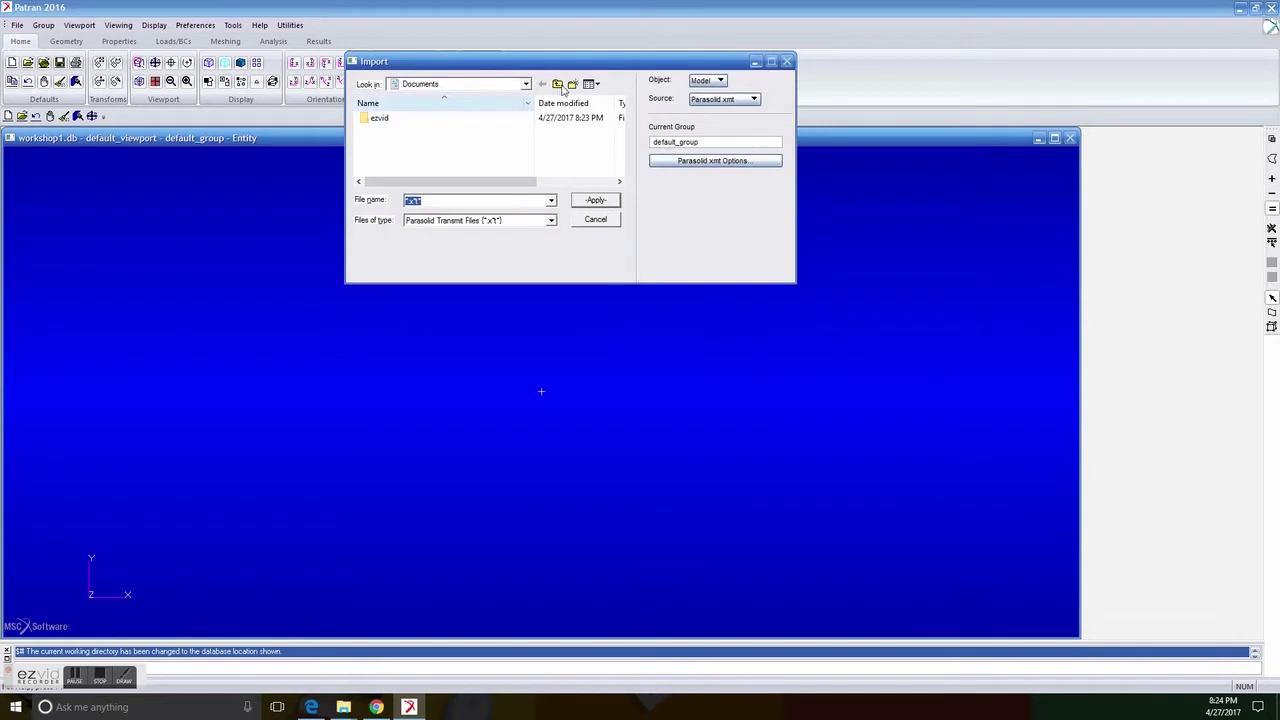
left_click(558, 85)
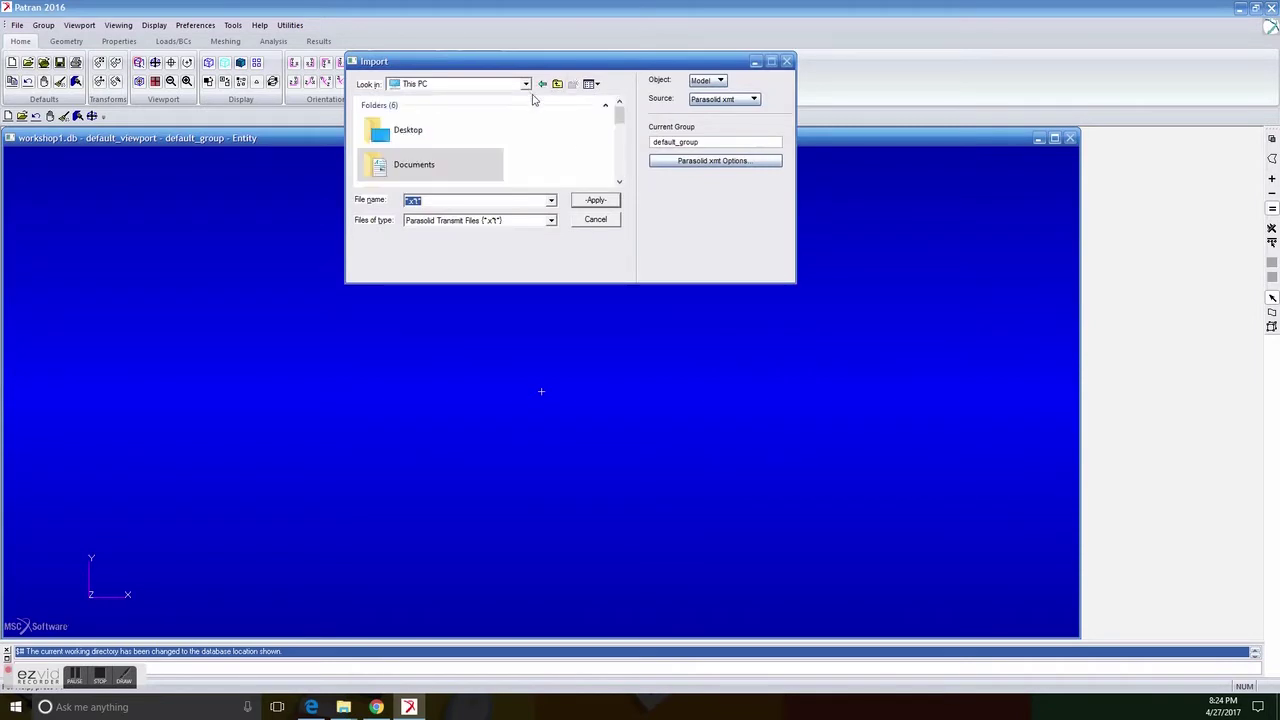
scroll(617, 125, "down", 2)
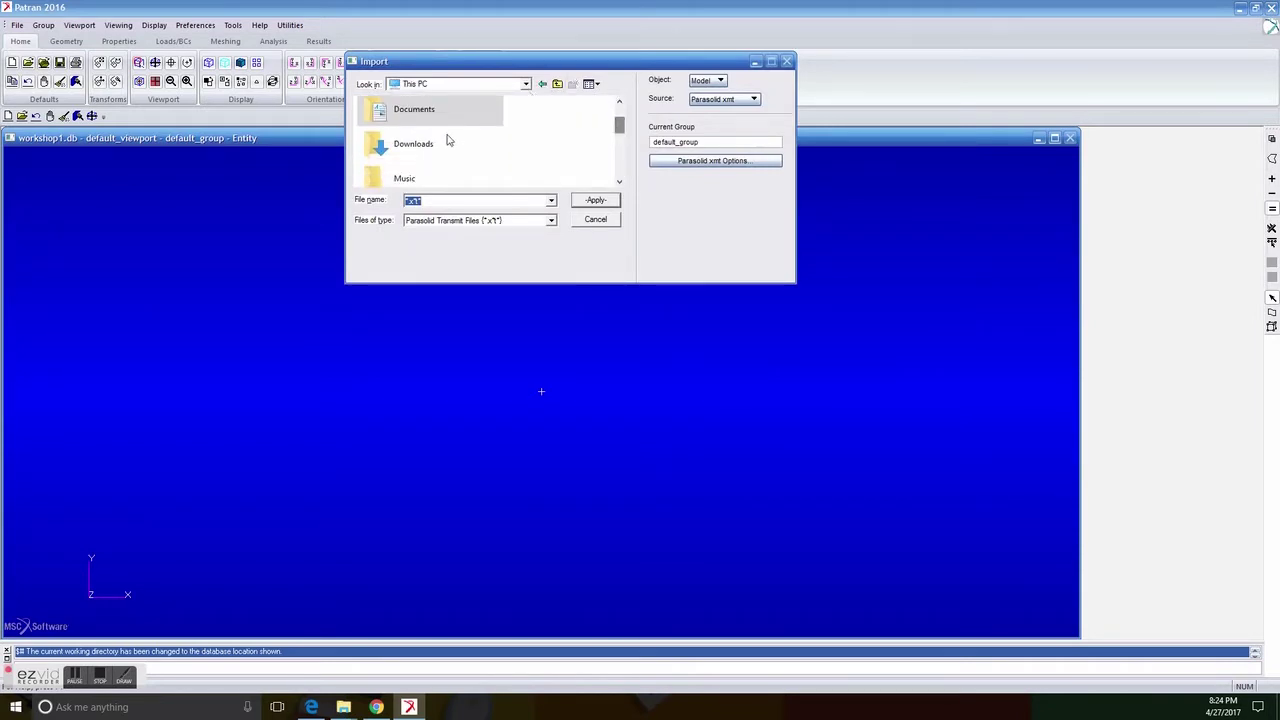
double_click(447, 140)
left_click(426, 133)
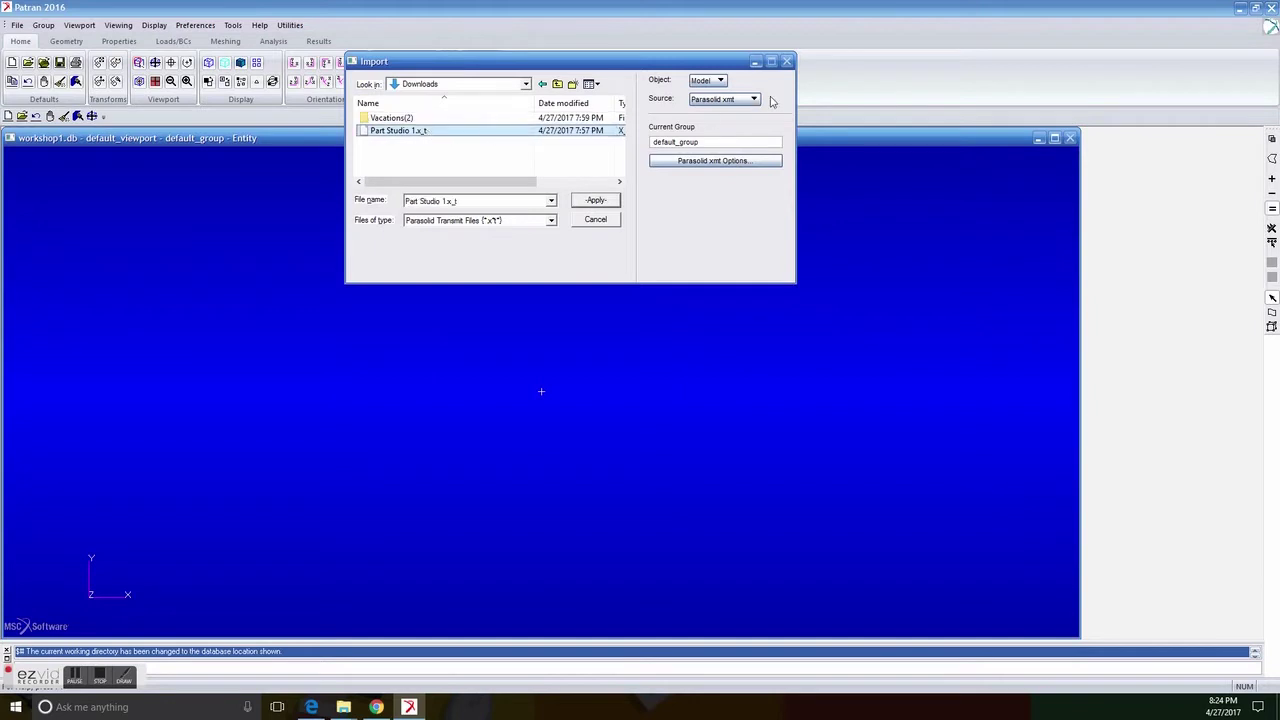
left_click(596, 201)
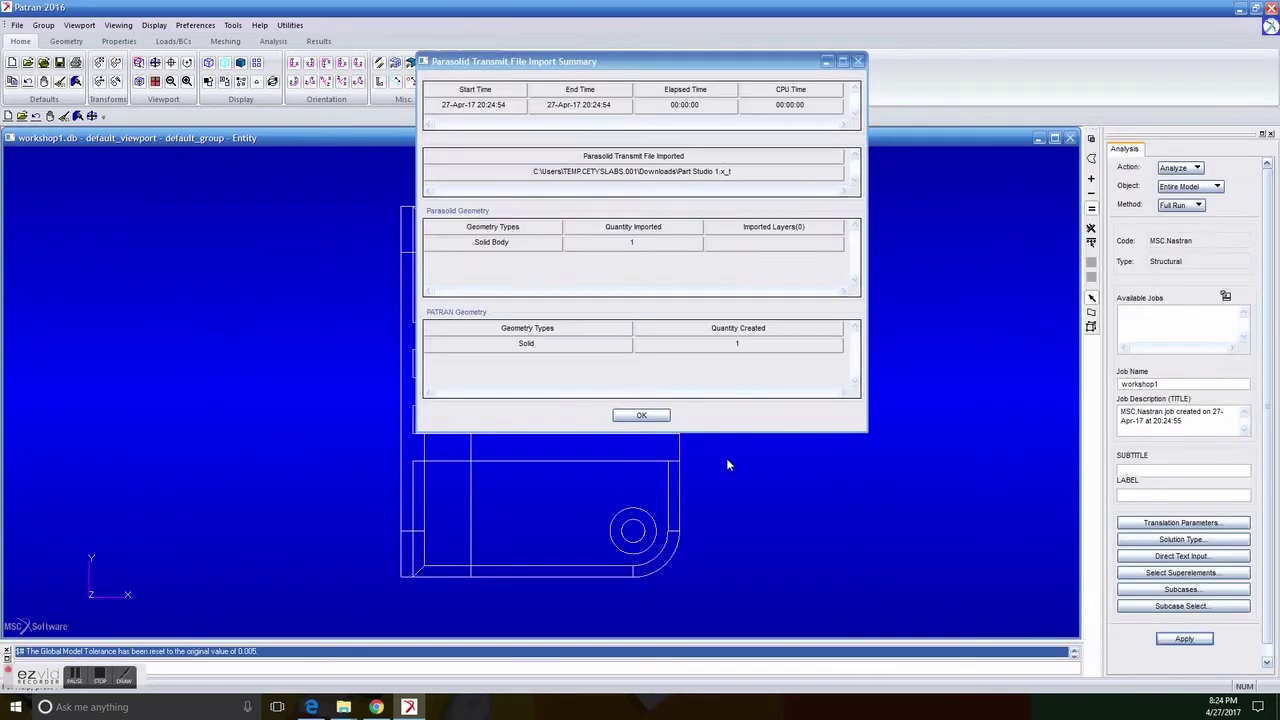
left_click(642, 416)
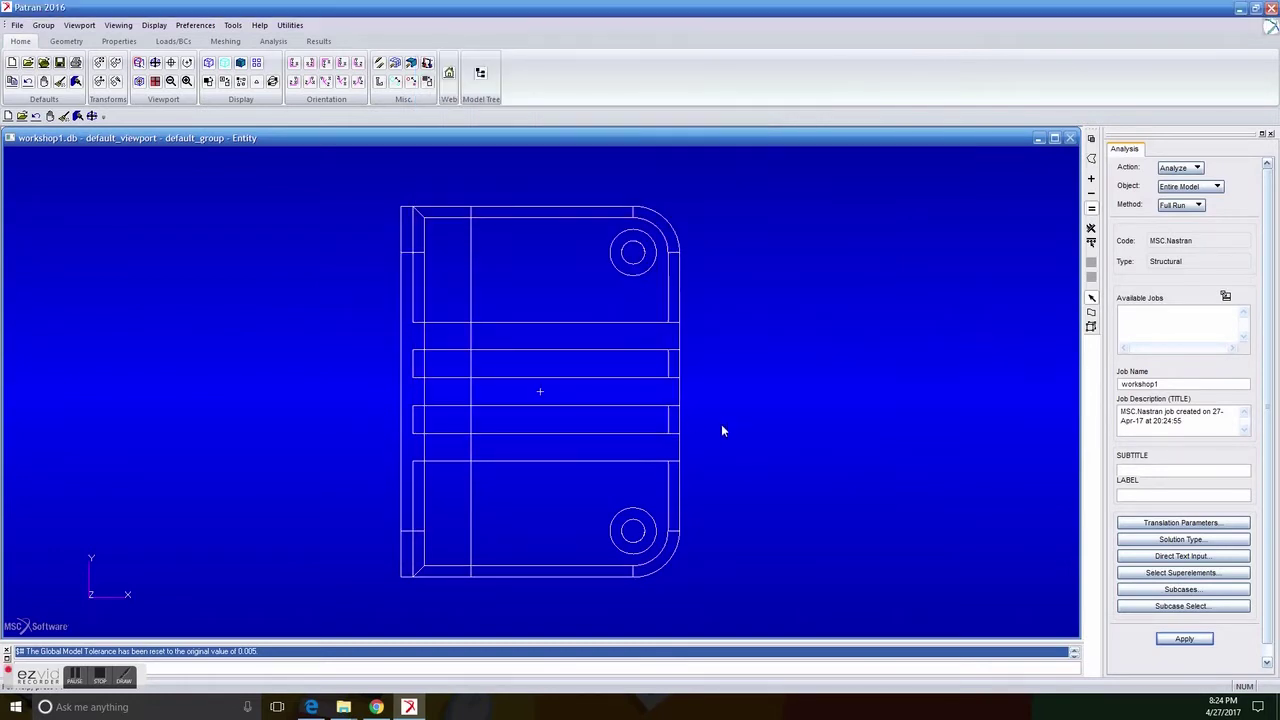
Display the imported bracket with smooth shading in the Iso 3 view.
left_click(240, 62)
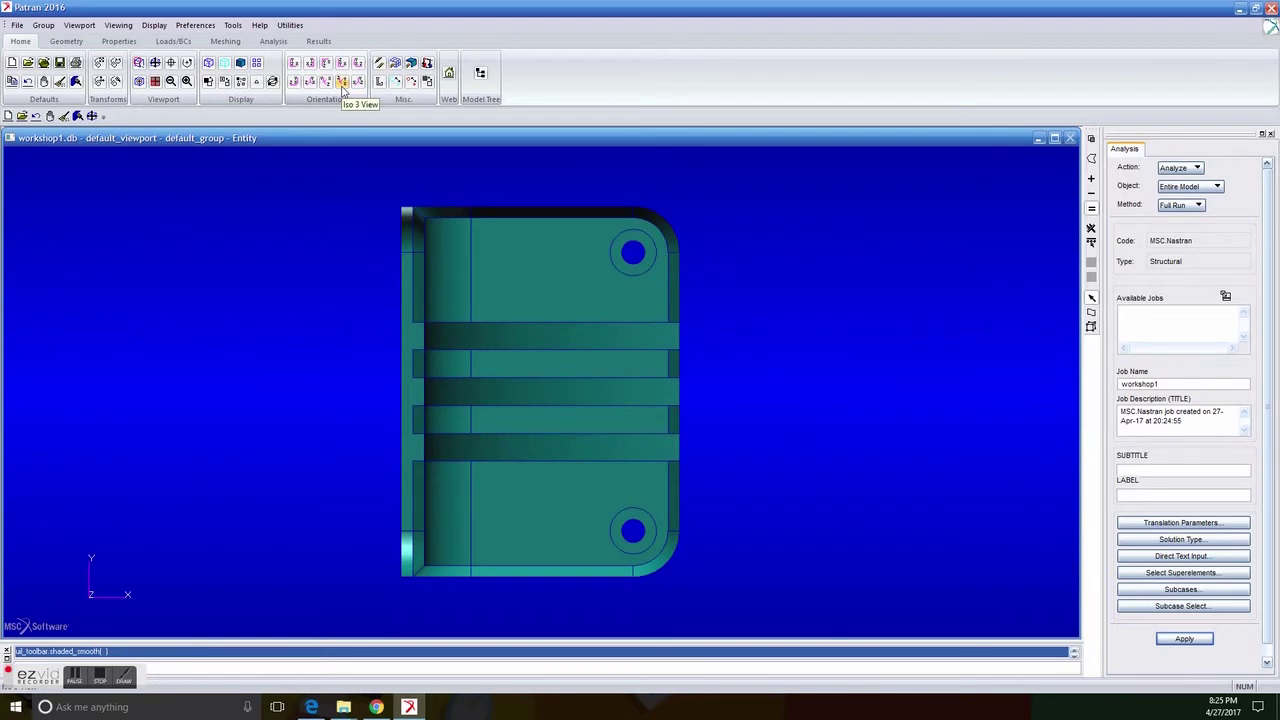
left_click(341, 82)
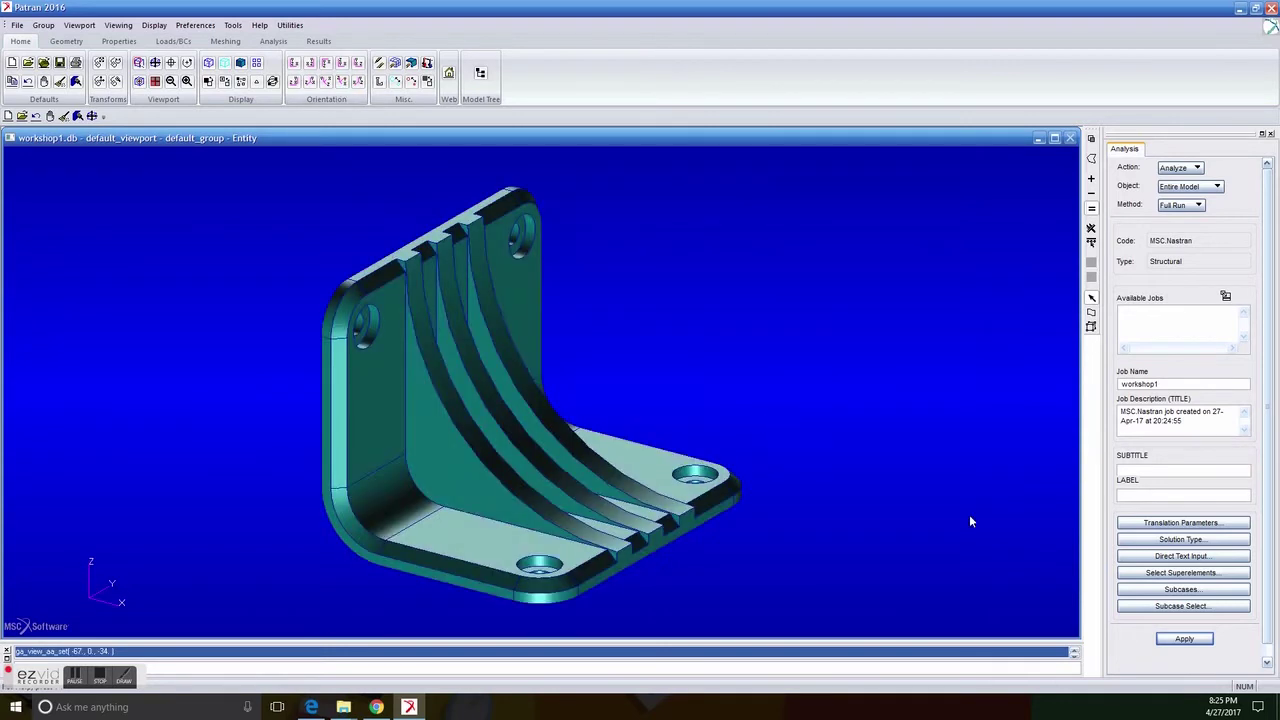
left_click(1185, 639)
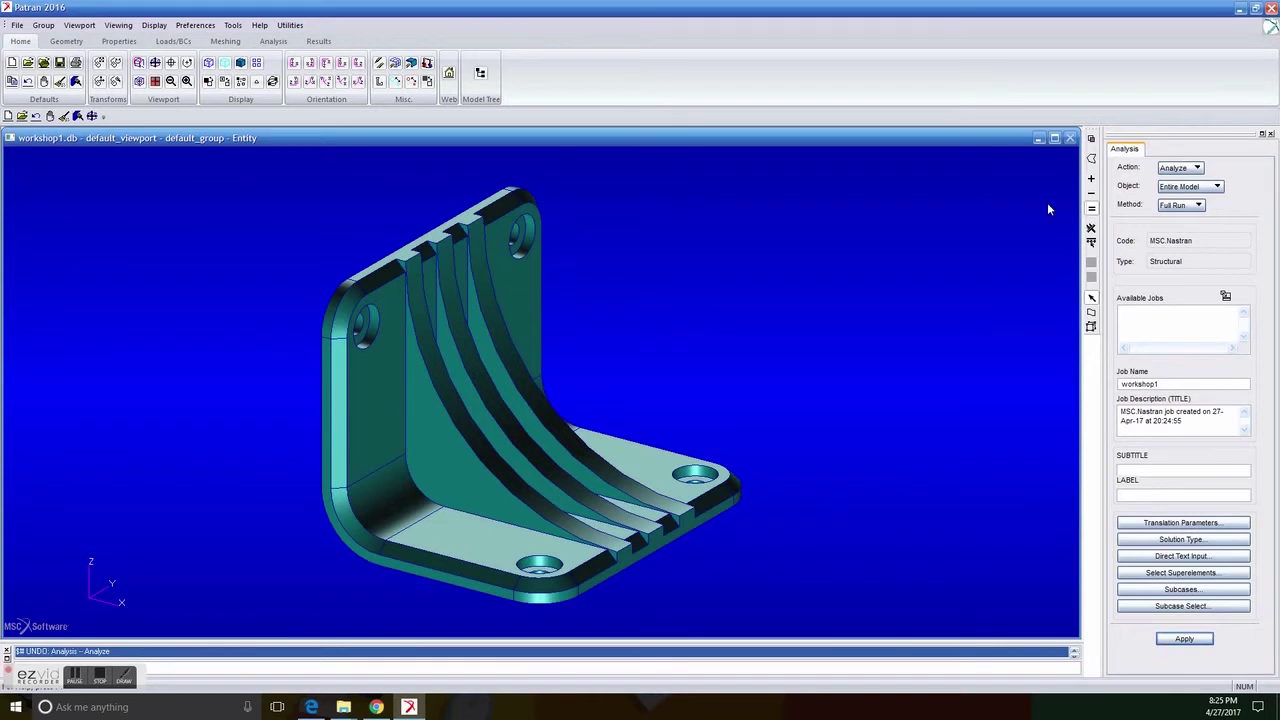
Set up finite element creation for a solid mesh with tetrahedral elements.
left_click(225, 41)
left_click(1199, 190)
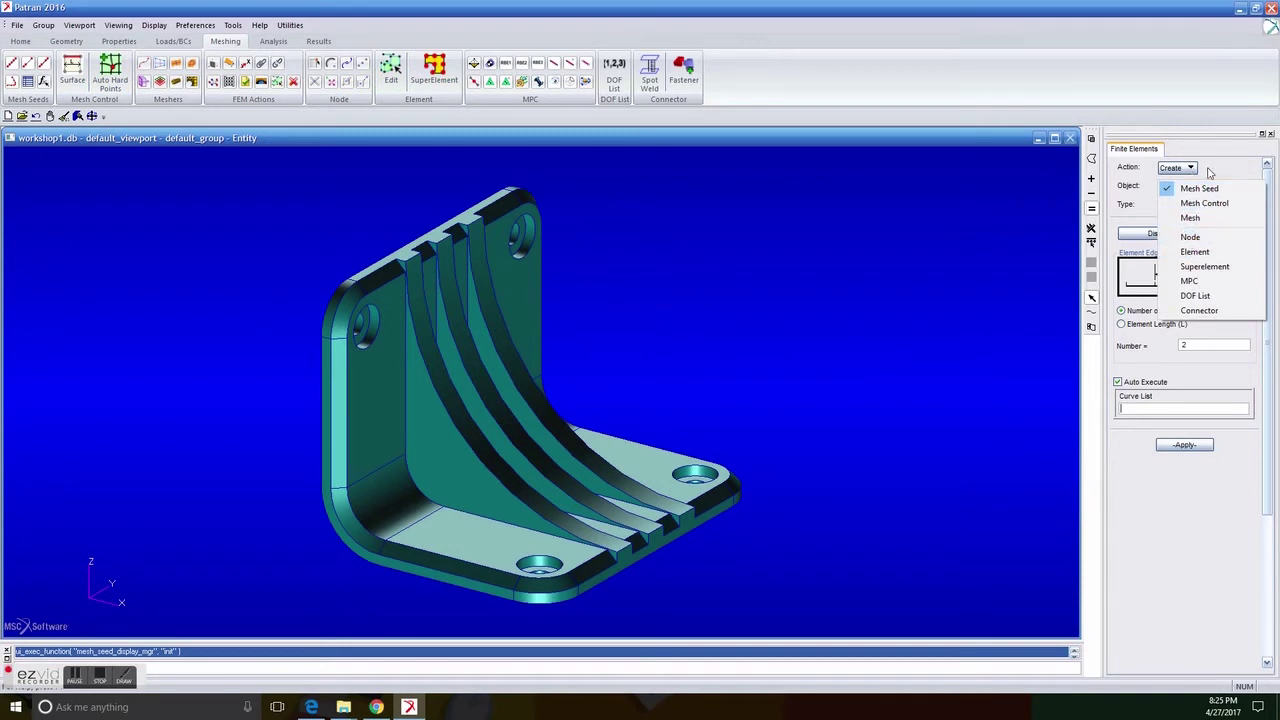
left_click(1193, 217)
left_click(1193, 207)
left_click(1190, 249)
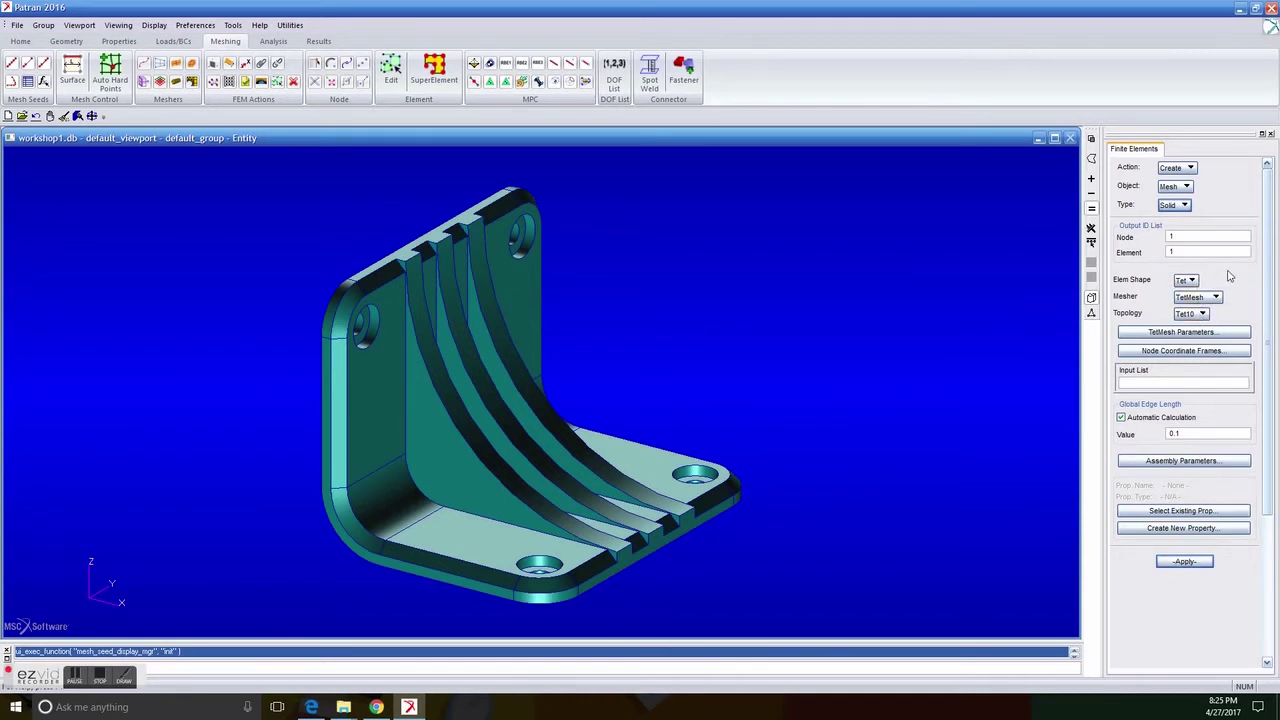
Turn off automatic edge length calculation, enter a global edge length and mesh the whole bracket with Tet10 elements.
left_click(1157, 419)
left_click(1188, 434)
type("0")
left_click(949, 406)
left_click_drag(263, 163, 845, 640)
left_click(1184, 561)
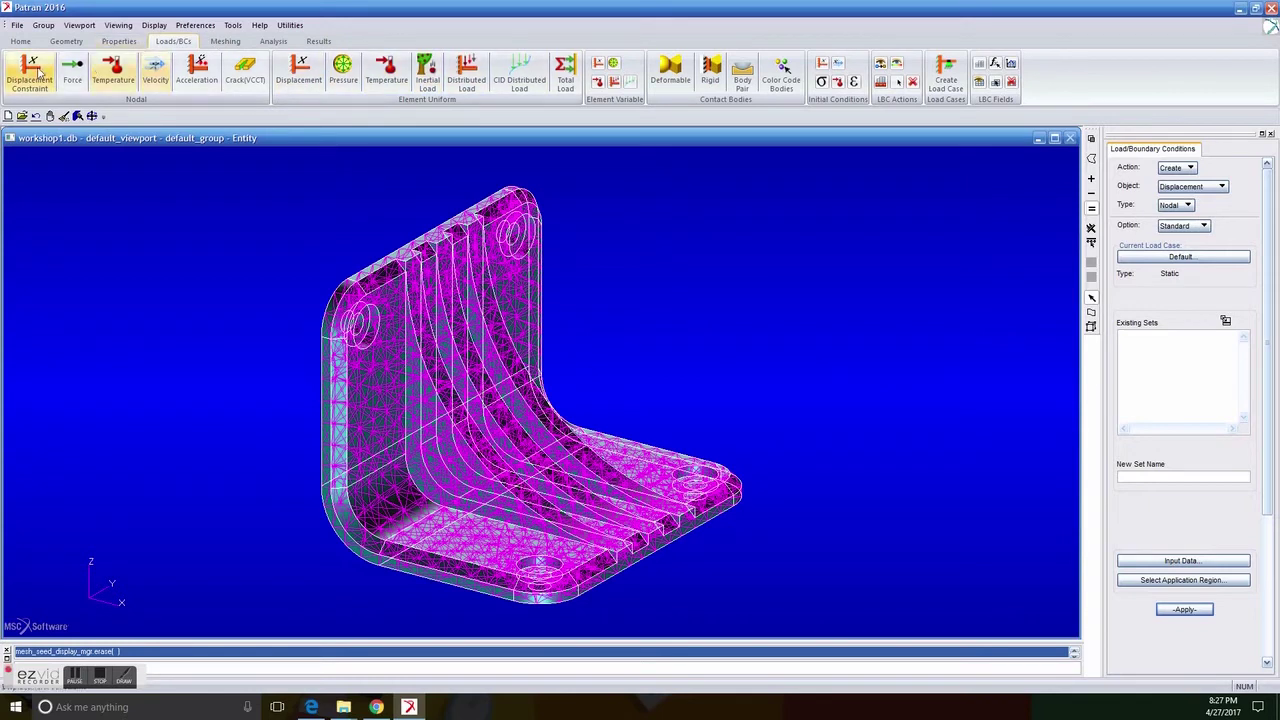
Define a nodal force set named Force with the force vector <-4000 0 0>.
left_click(76, 70)
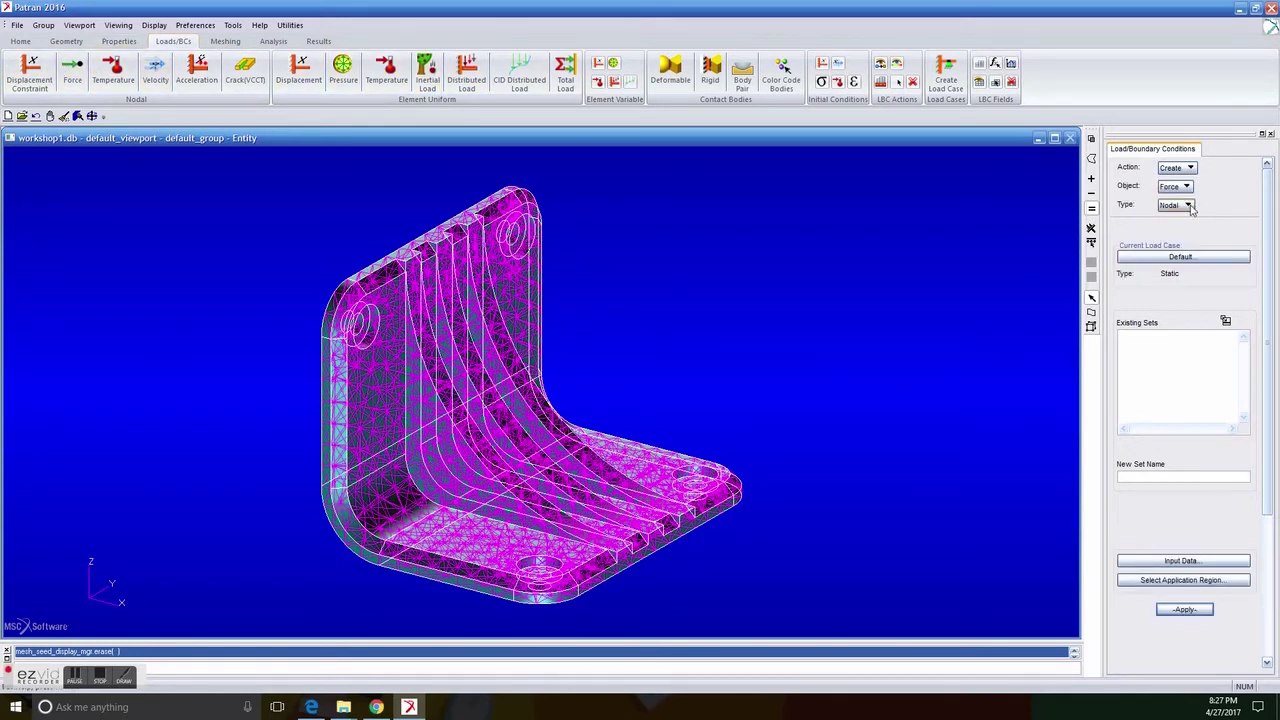
left_click(1155, 476)
type("Force")
left_click(1131, 562)
left_click(1003, 134)
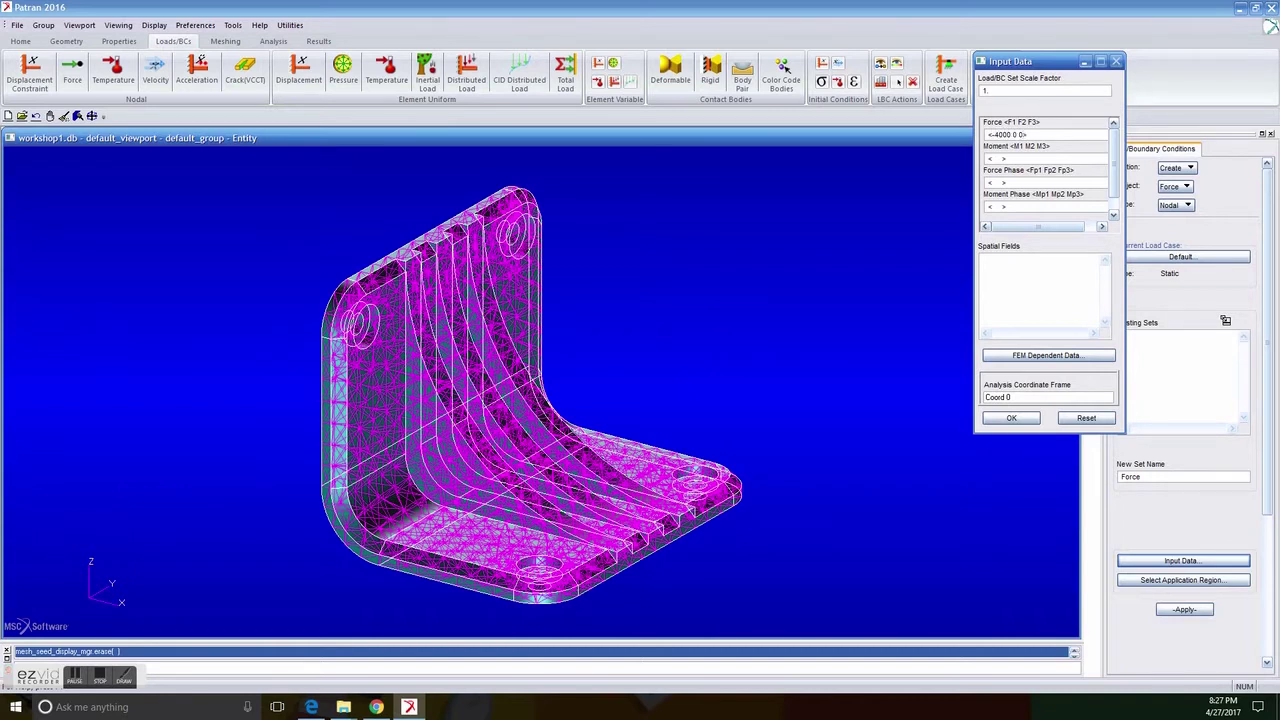
left_click(1024, 423)
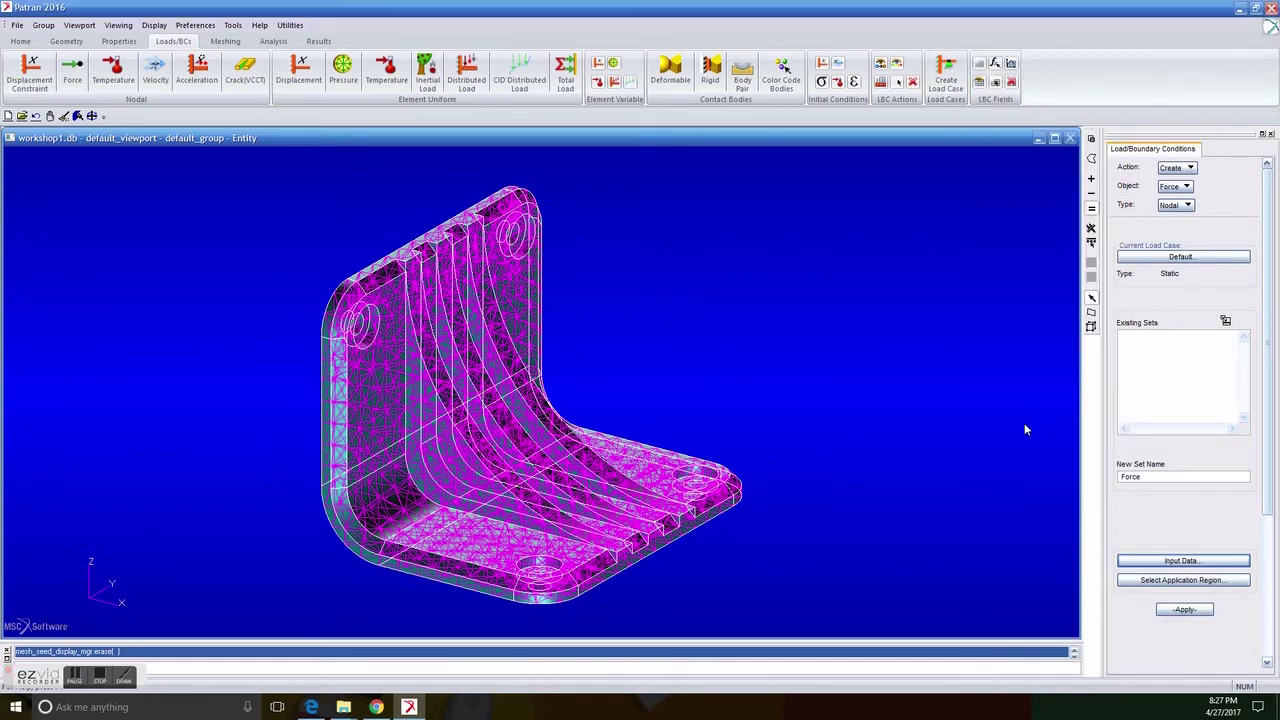
Begin choosing the geometry region for the Force set and orient the view to face the upright flange's holes.
left_click(1155, 583)
mouse_move(826, 395)
middle_mouse_down()
mouse_move(807, 408)
mouse_move(798, 393)
mouse_move(809, 390)
middle_mouse_up()
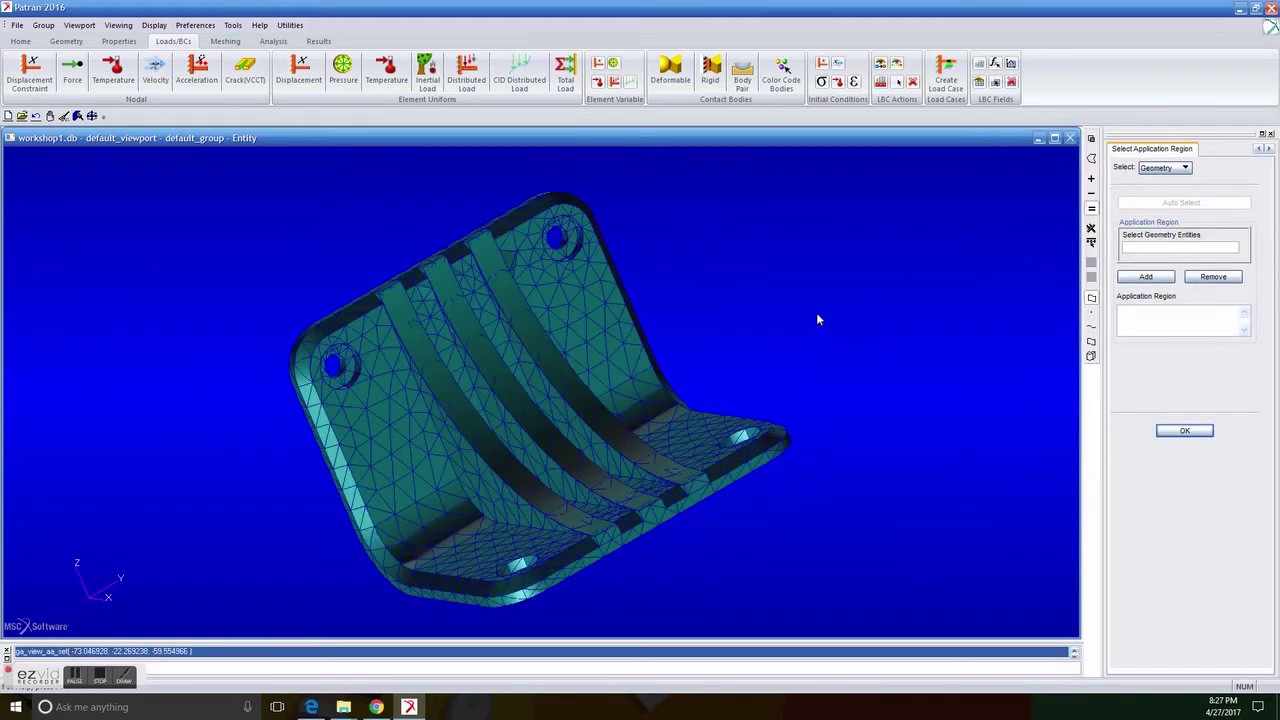
middle_click_drag(816, 312, 814, 318)
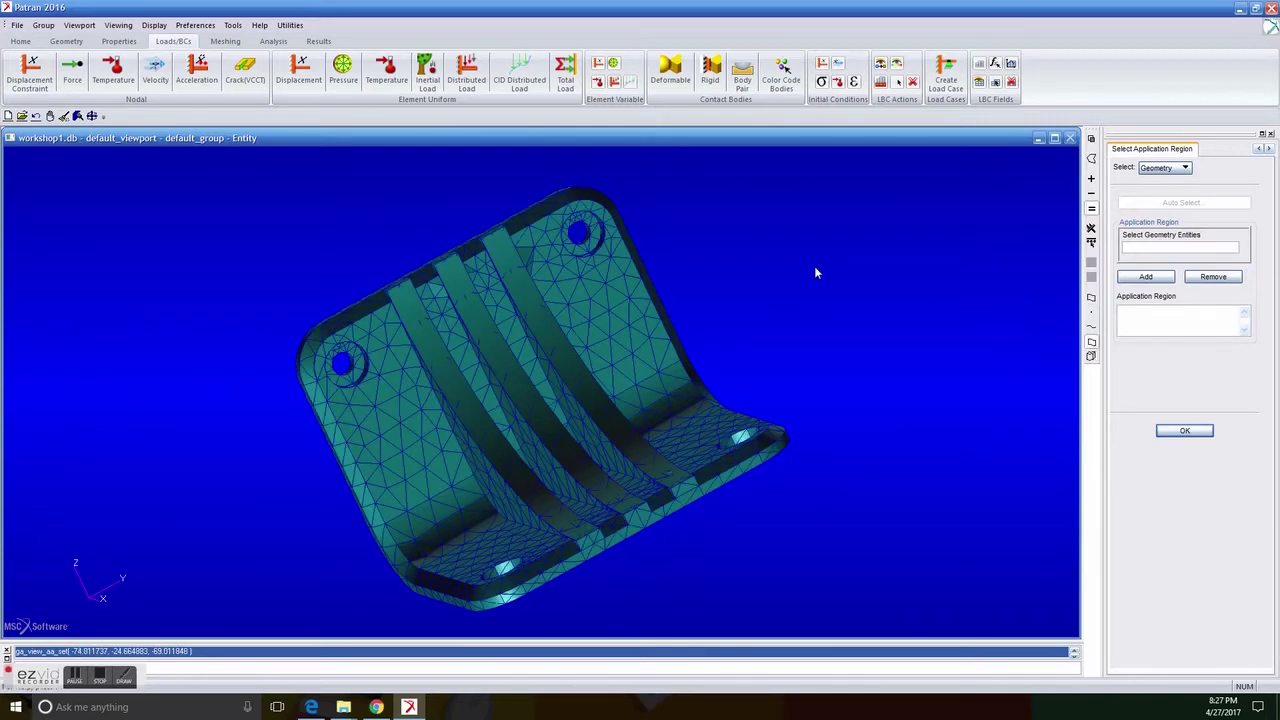
left_click(20, 41)
left_click(341, 81)
left_click(293, 81)
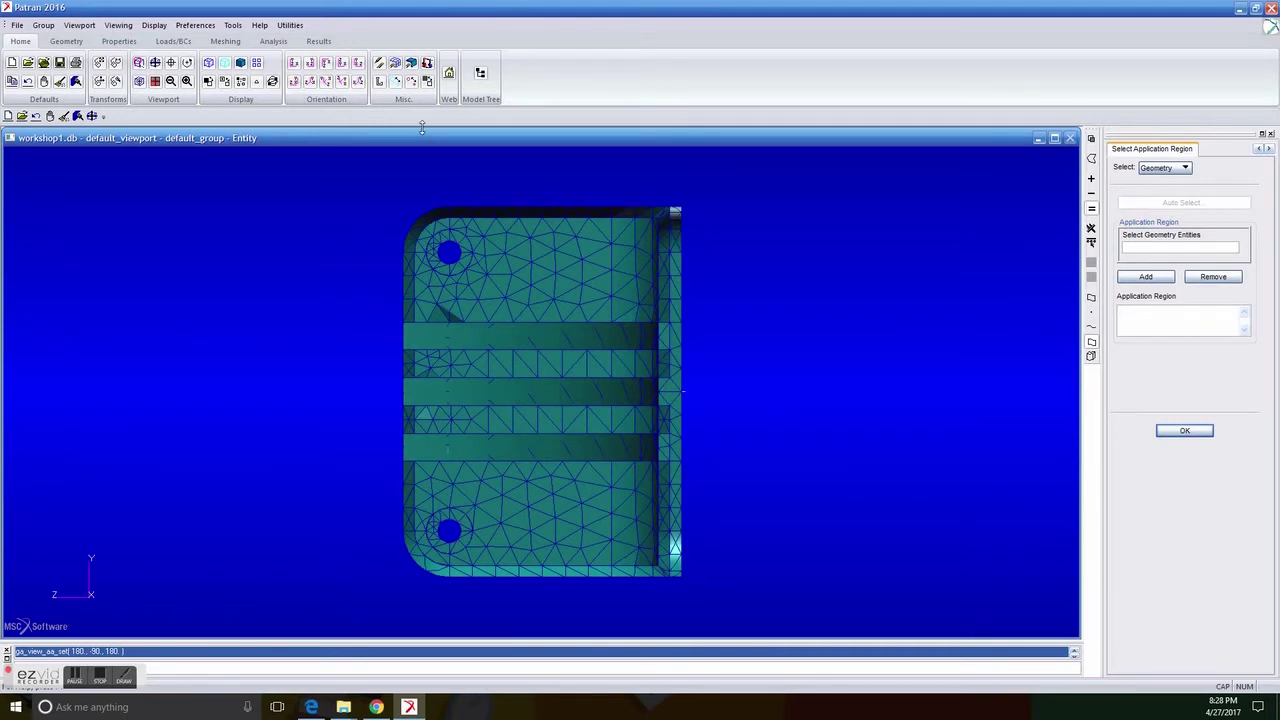
middle_click_drag(376, 380, 423, 374)
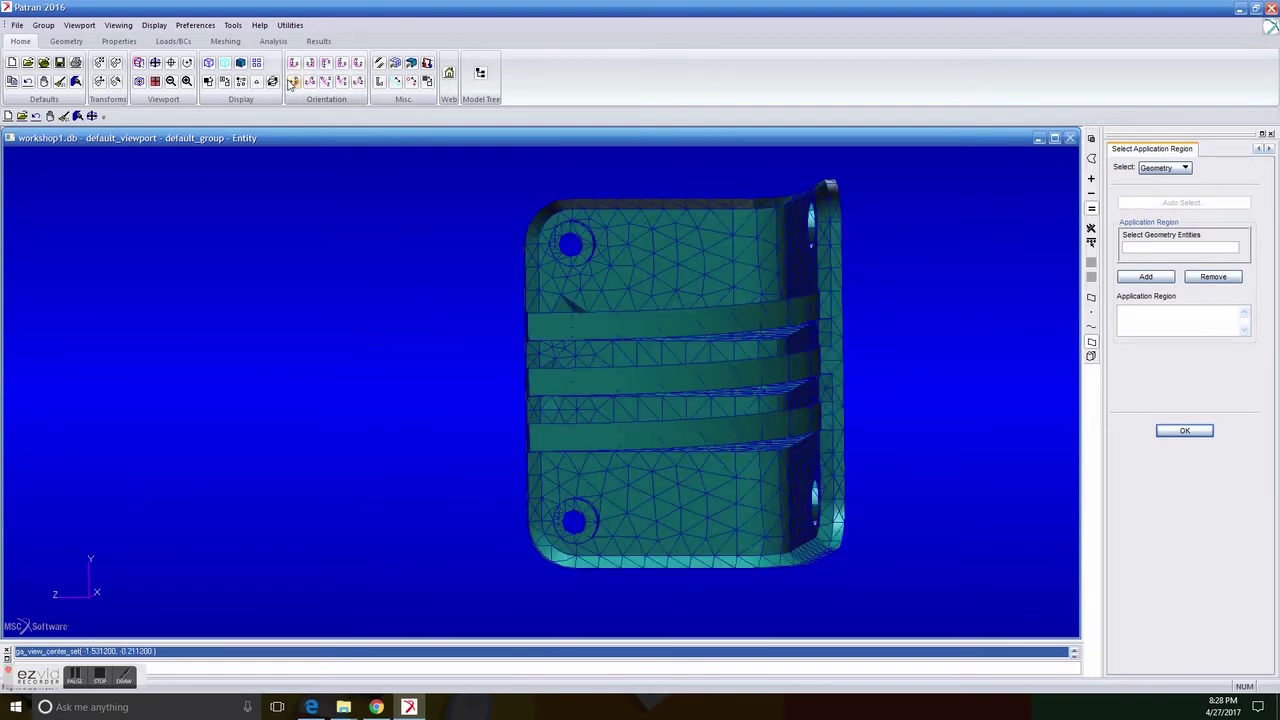
left_click(291, 82)
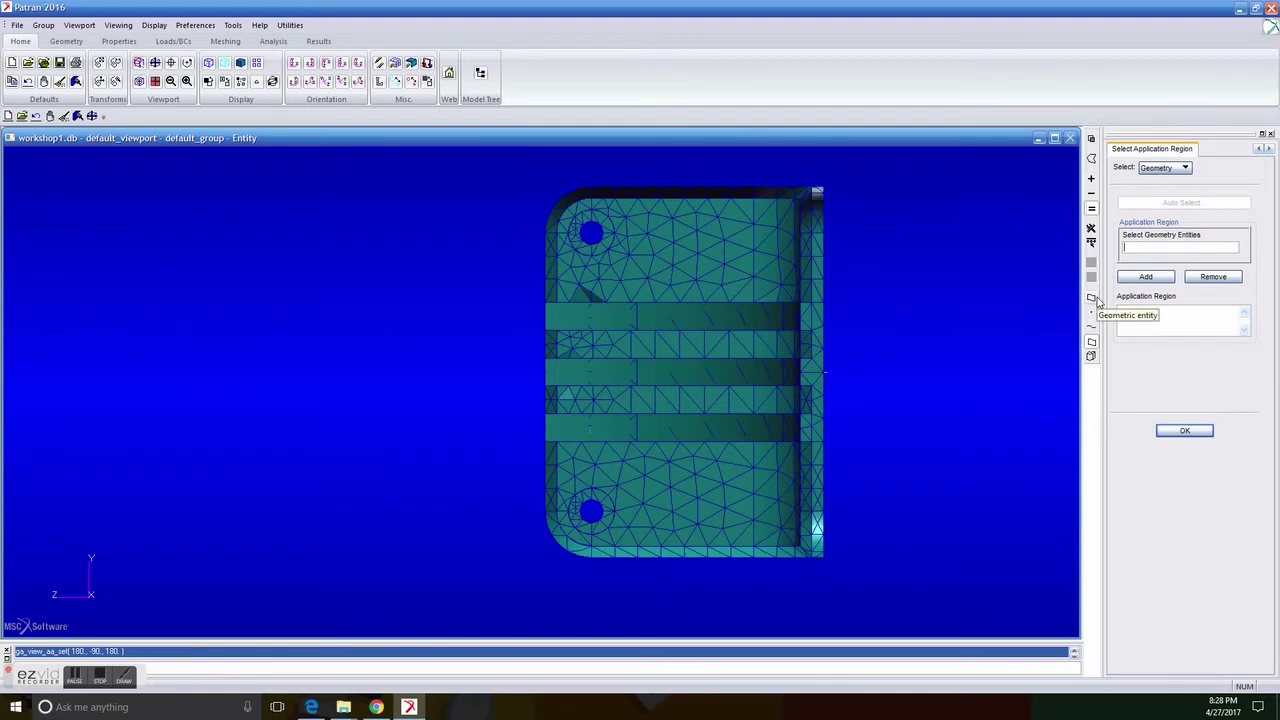
left_click(608, 237)
middle_click_drag(656, 322, 670, 324)
left_click_drag(1182, 247, 989, 246)
key("BackSpace")
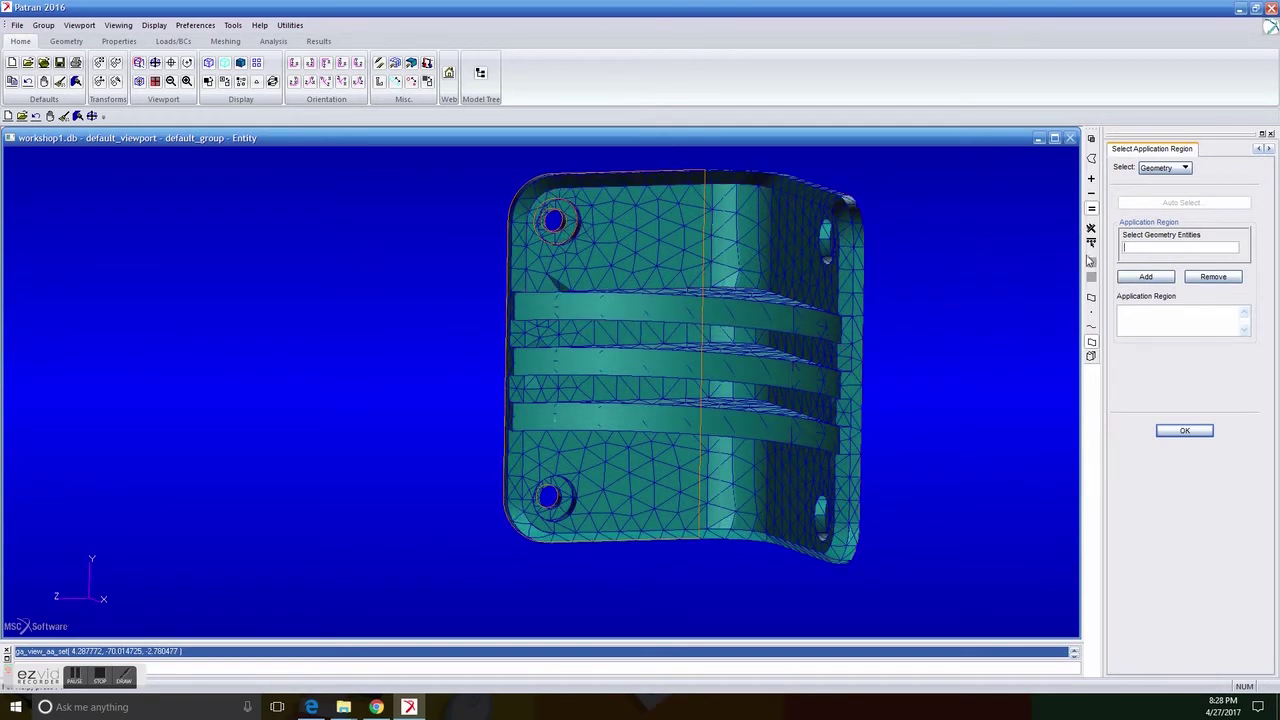
Assign the edges of the upright flange's two holes as the Force set's application region and create the load.
left_click(517, 263)
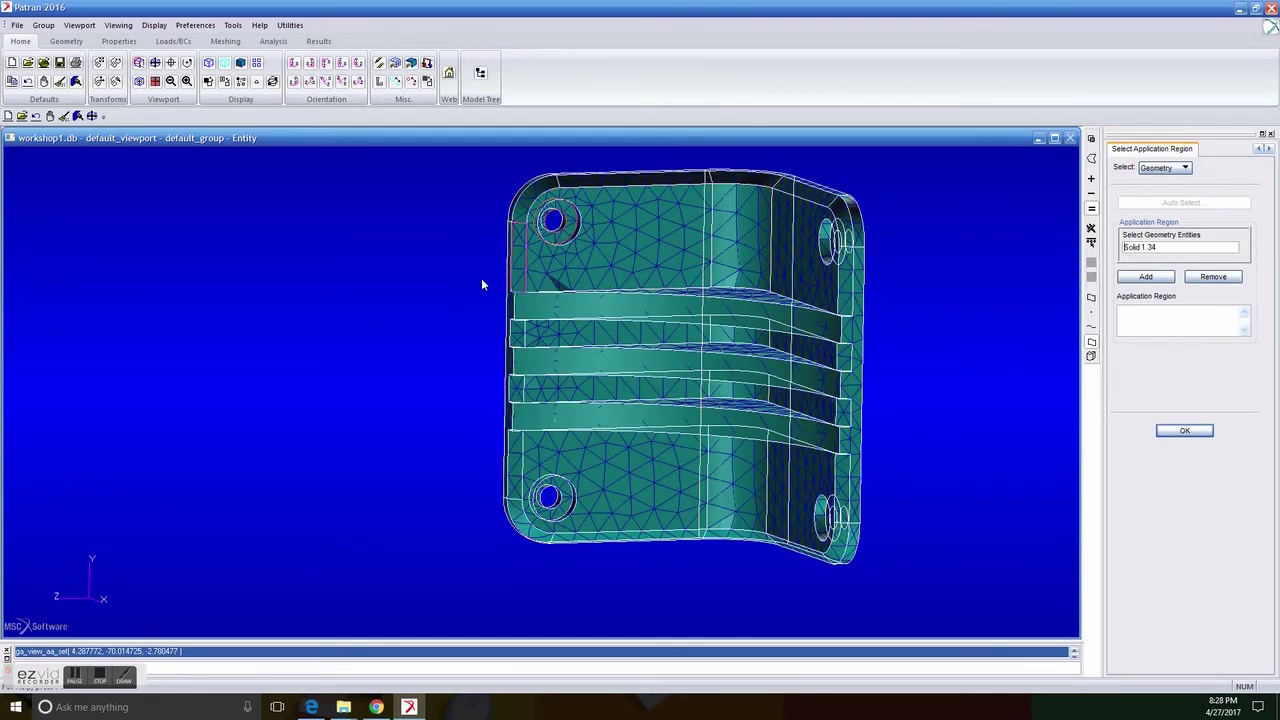
left_click(563, 500)
left_click(1146, 277)
left_click(1184, 431)
left_click(1184, 609)
mouse_move(959, 566)
middle_mouse_down()
mouse_move(980, 537)
mouse_move(977, 568)
mouse_move(1004, 531)
mouse_move(931, 557)
mouse_move(911, 584)
mouse_move(939, 586)
middle_mouse_up()
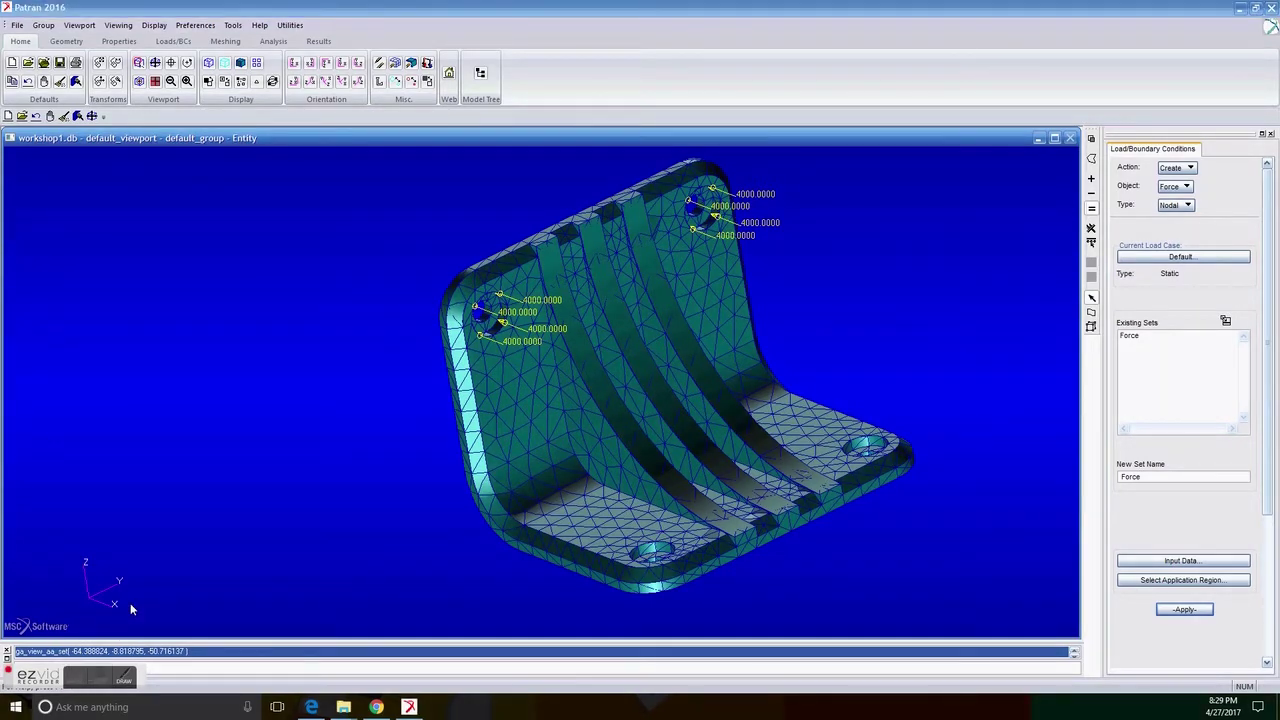
Define a nodal displacement constraint set named fixed with translations <0 0 0>.
left_click(176, 43)
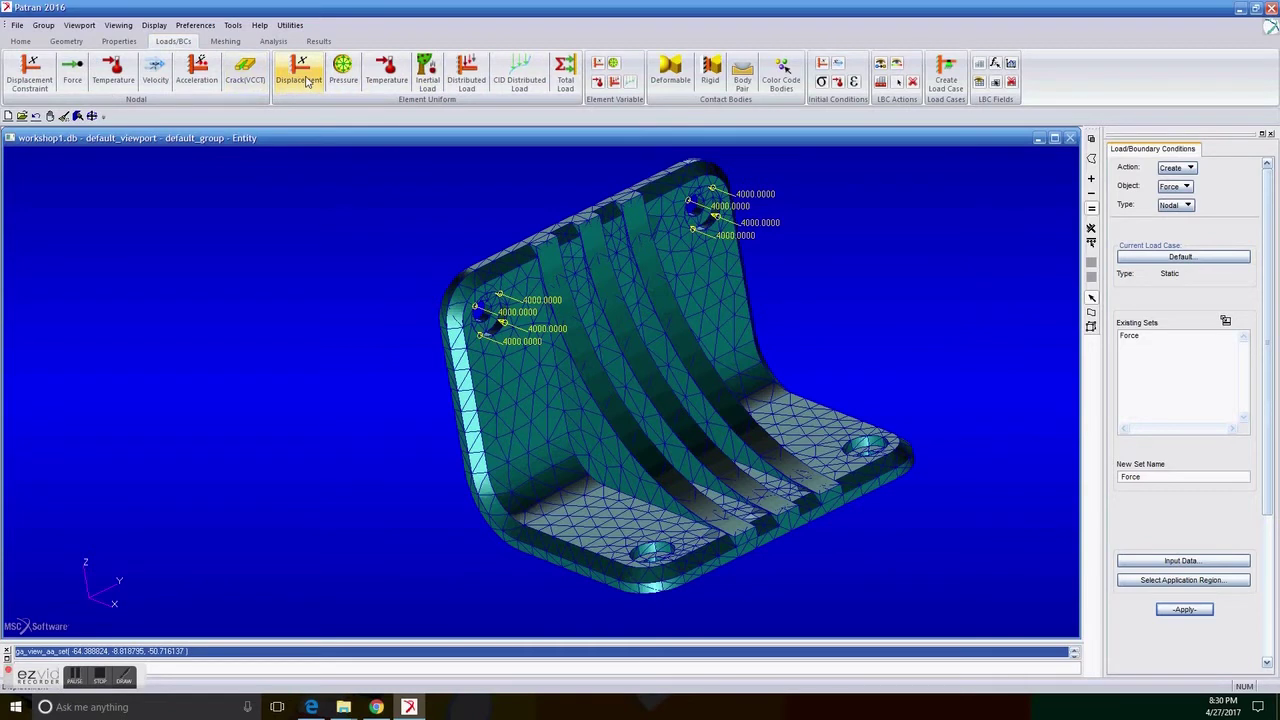
left_click(42, 84)
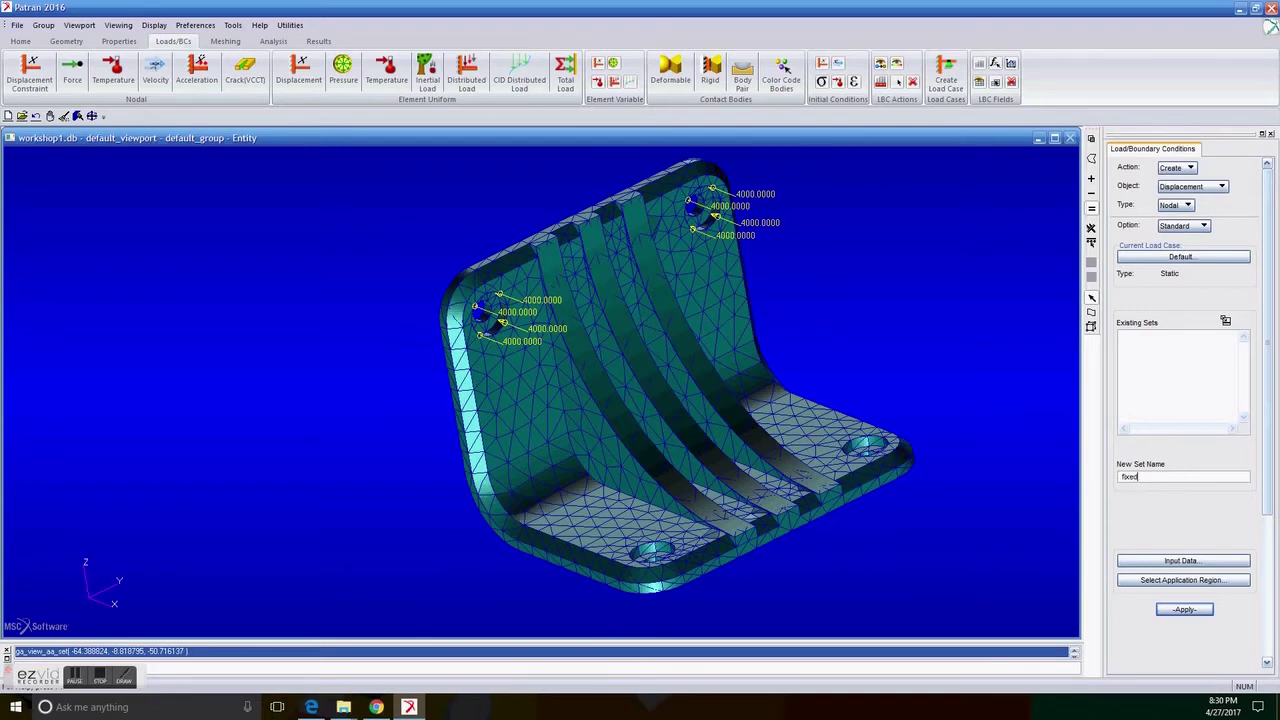
left_click(1238, 562)
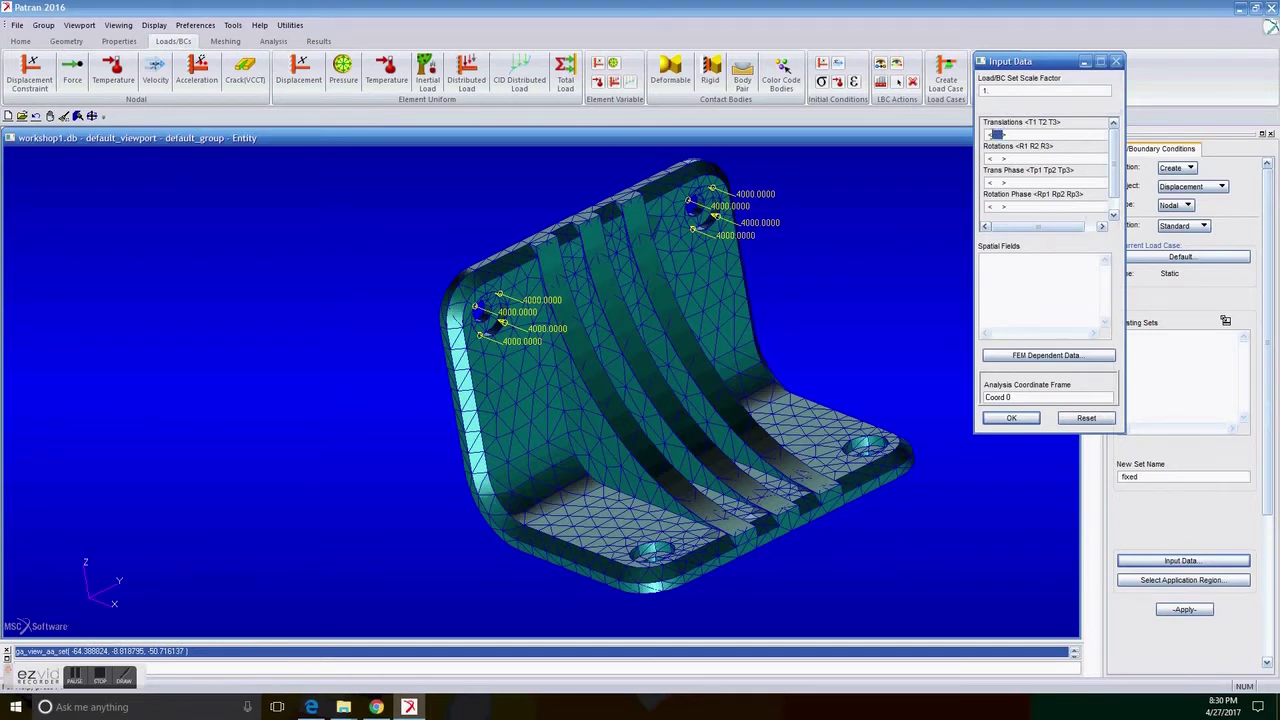
type("0 0 0")
left_click(1011, 418)
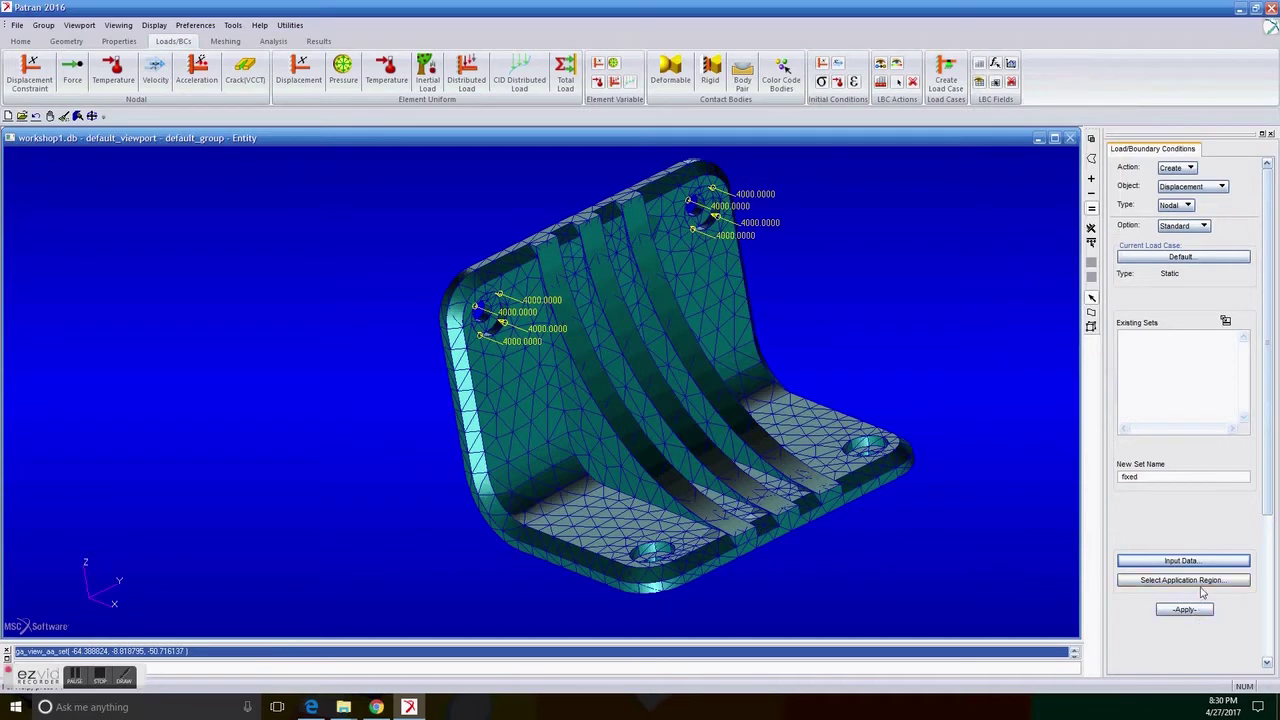
Add the edges of the base flange's two holes to the fixed set's application region and accept the selection.
left_click(1201, 582)
mouse_move(1026, 532)
middle_mouse_down()
mouse_move(1046, 564)
mouse_move(1038, 583)
middle_mouse_up()
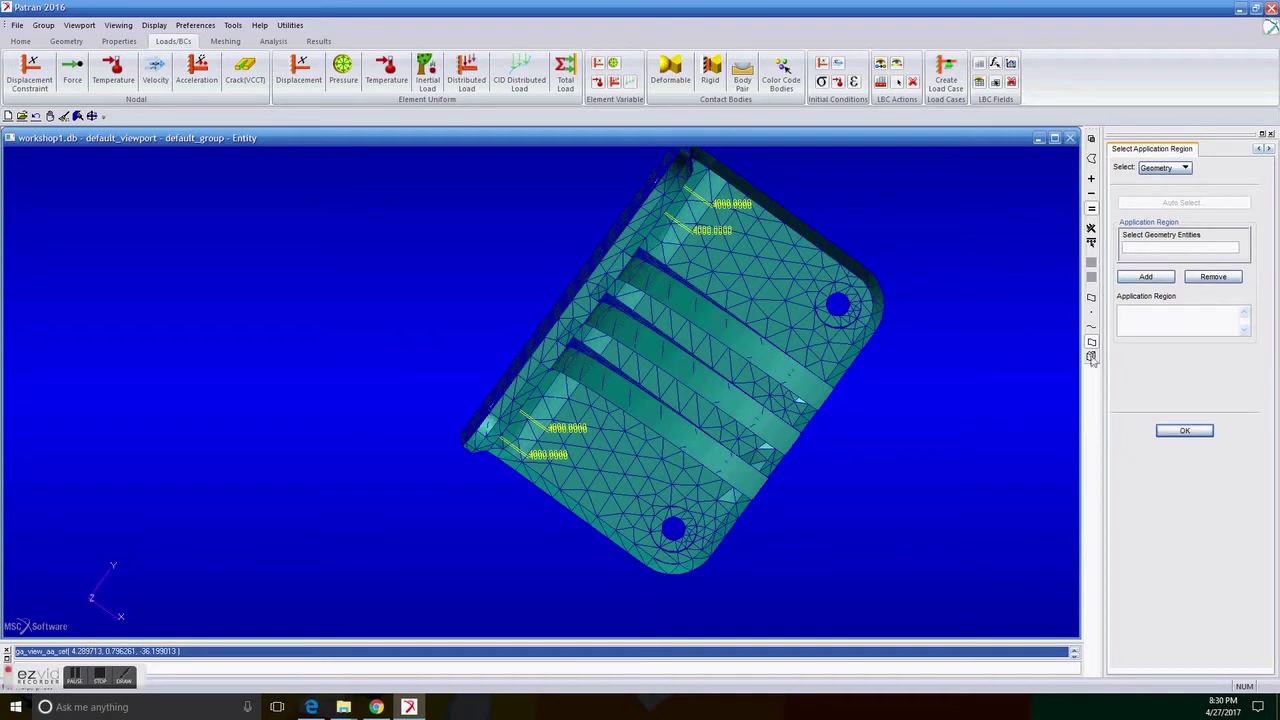
left_click(670, 531)
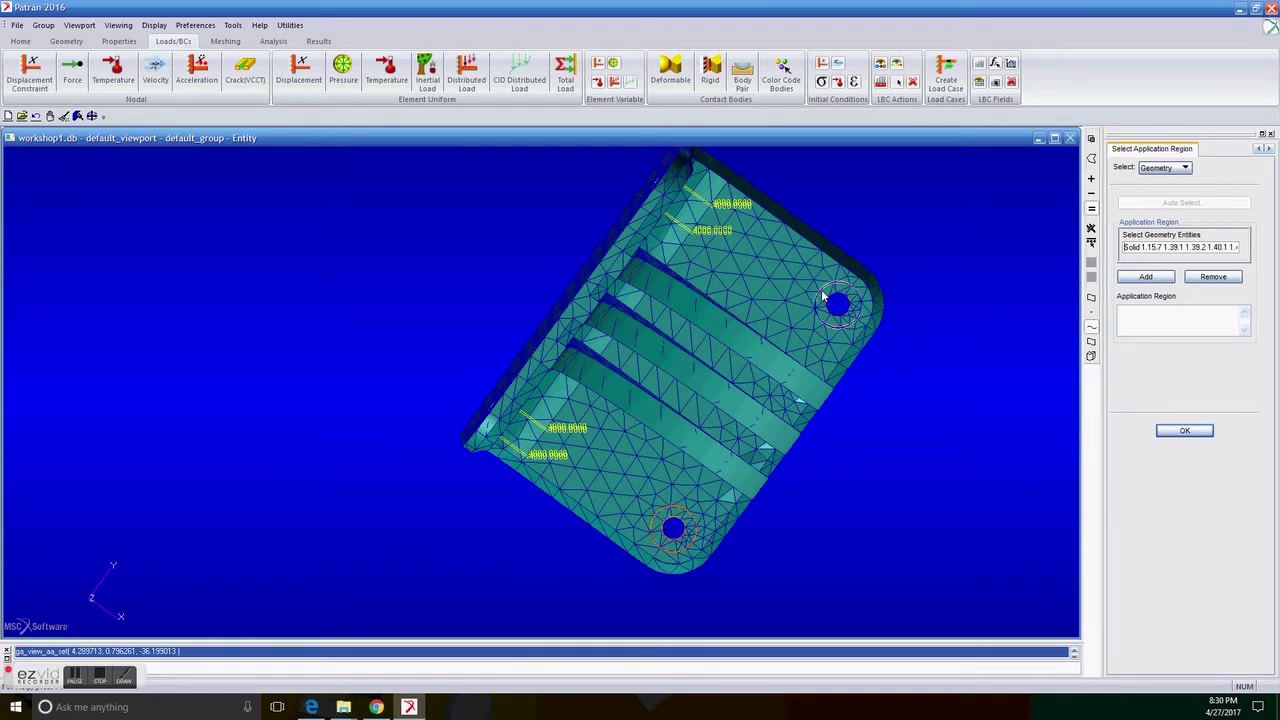
mouse_move(863, 343)
middle_mouse_down()
mouse_move(883, 426)
mouse_move(874, 406)
mouse_move(878, 507)
middle_mouse_up()
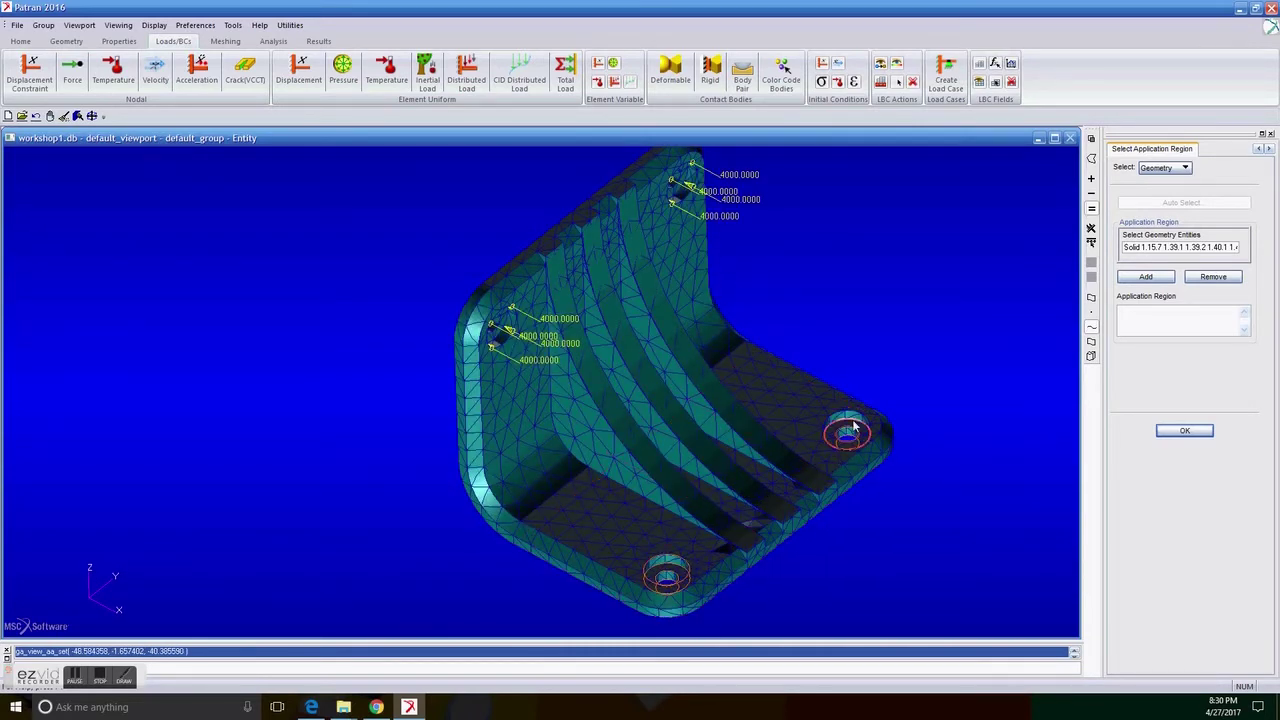
middle_click_drag(856, 430, 852, 422)
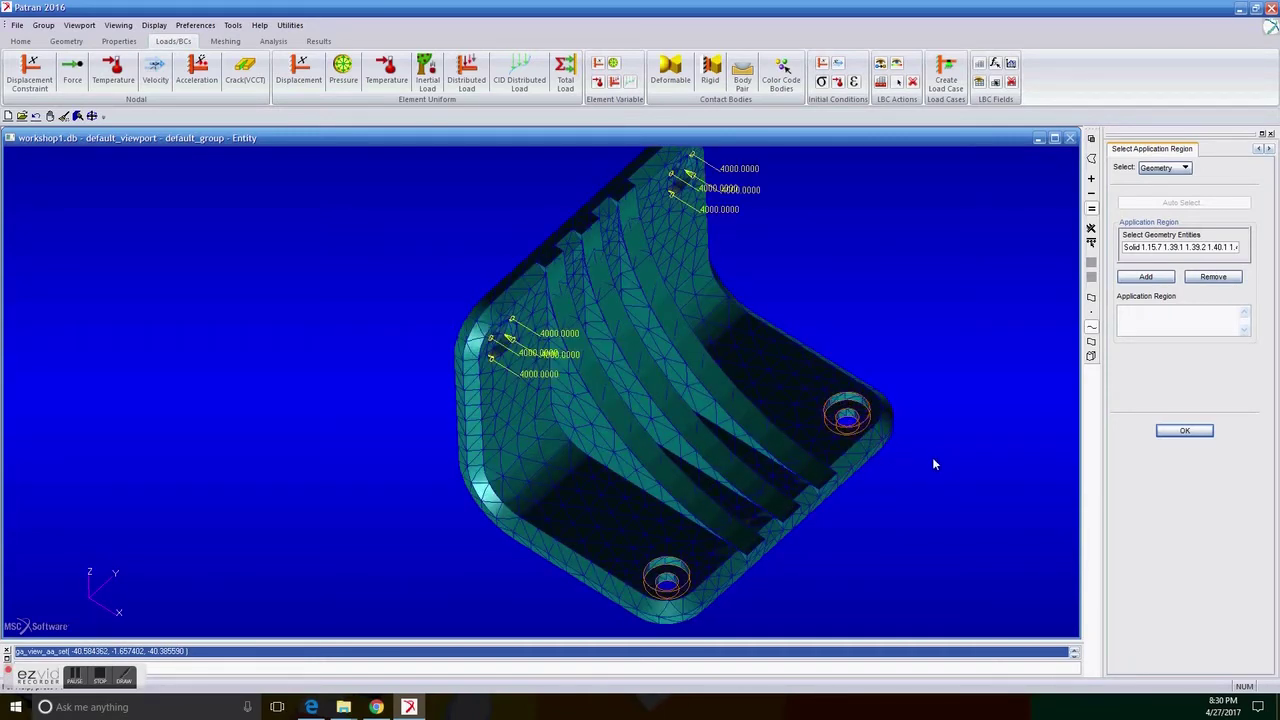
left_click(1182, 432)
left_click(1160, 279)
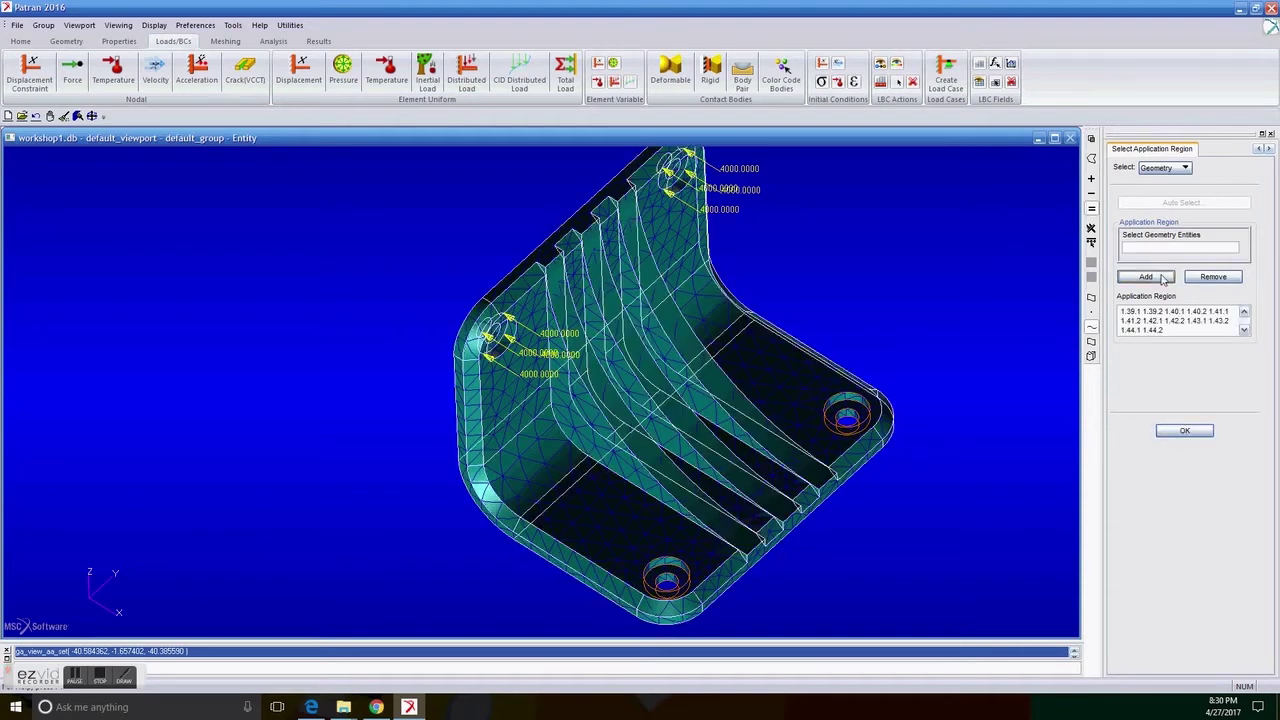
left_click(1183, 432)
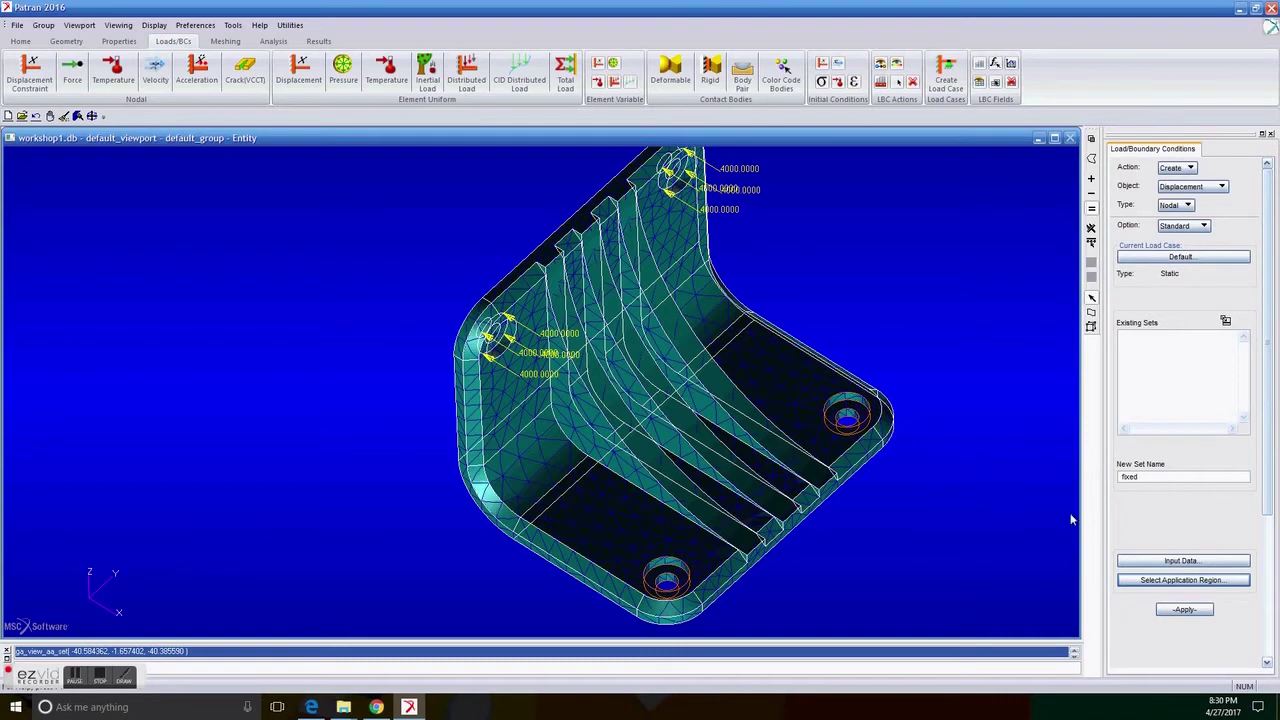
Create the fixed displacement constraint on the selected base hole edges.
left_click(1182, 609)
middle_click_drag(944, 521, 928, 517)
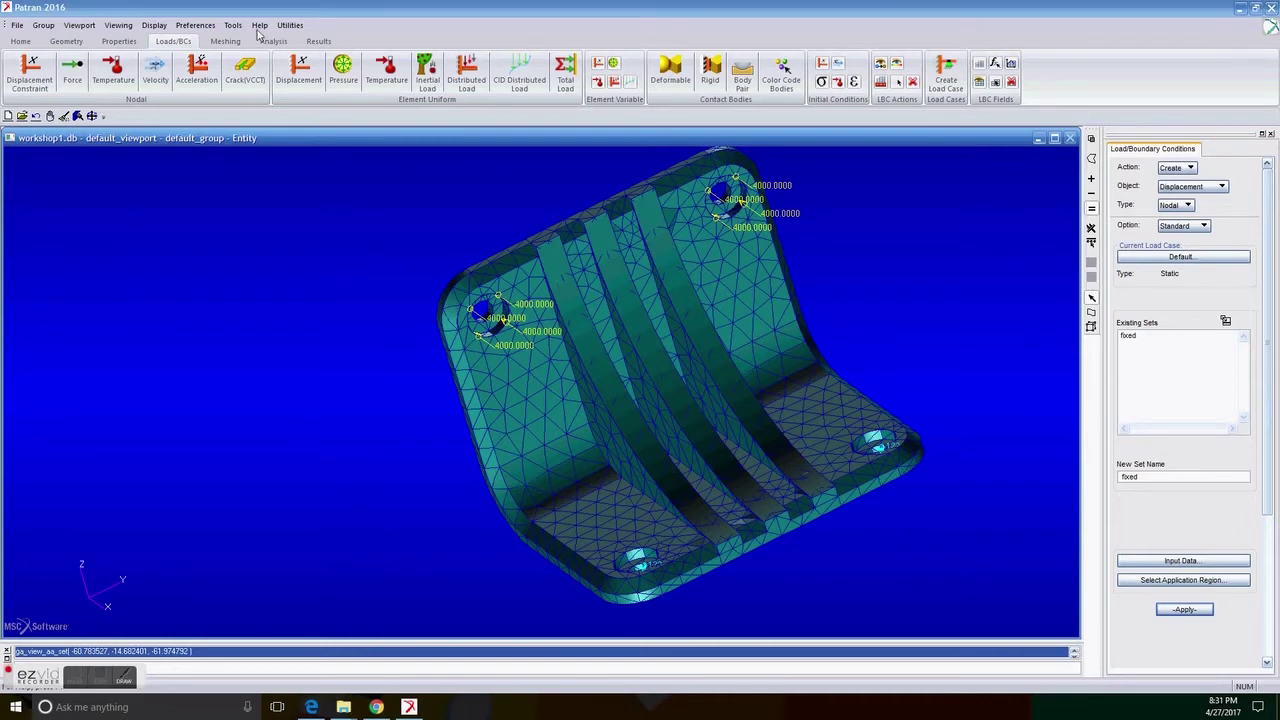
Create an isotropic, linear elastic material named Steel with an elastic modulus of 30E6 and a Poisson ratio.
left_click(119, 41)
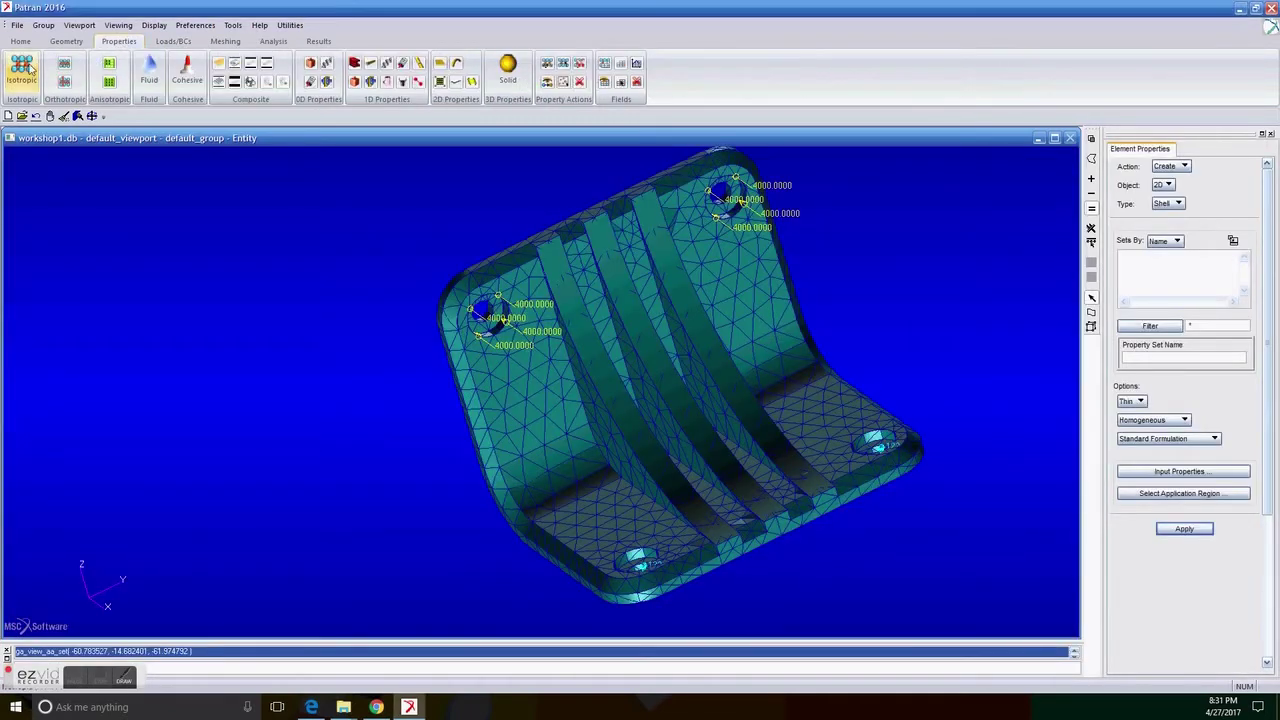
left_click(1167, 426)
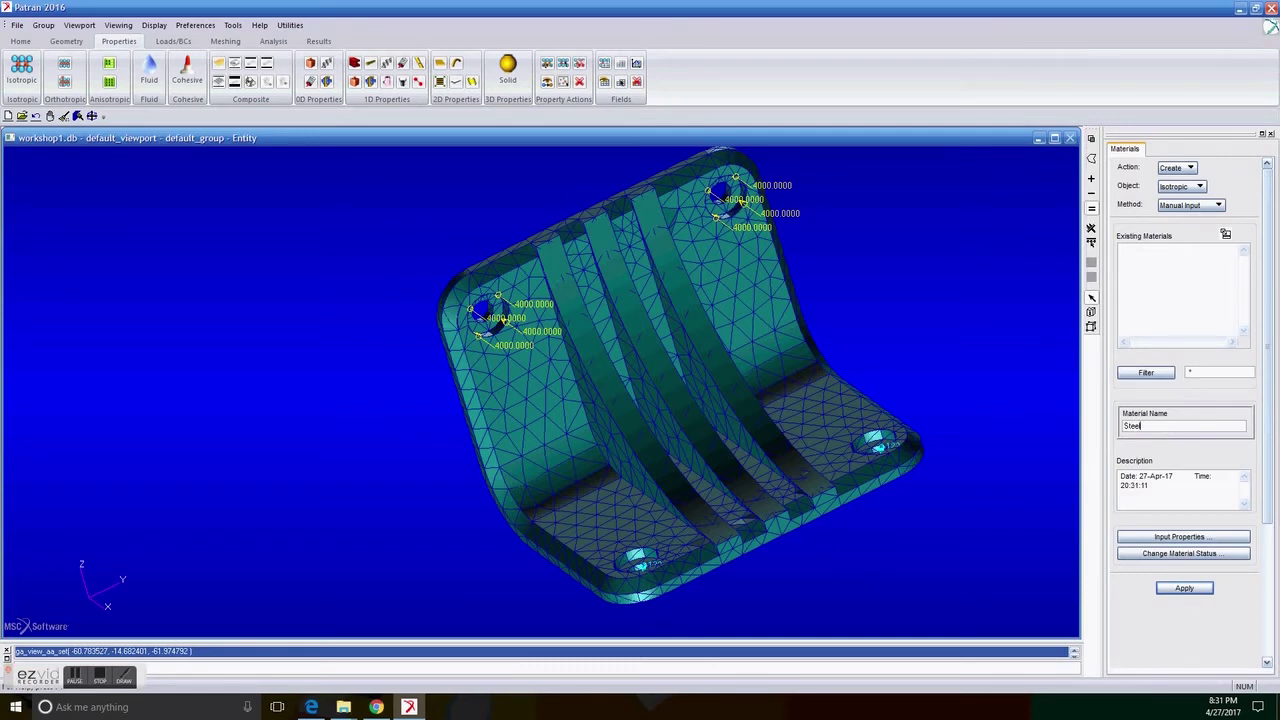
left_click(1222, 540)
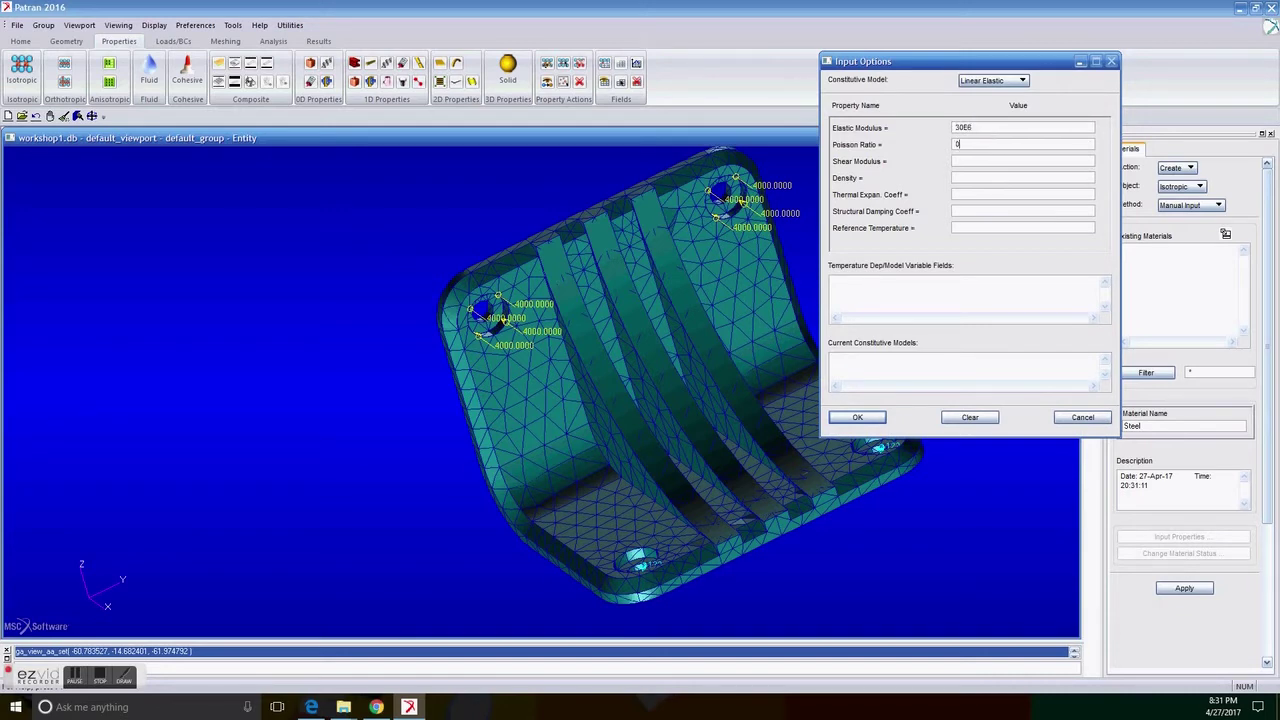
left_click(857, 417)
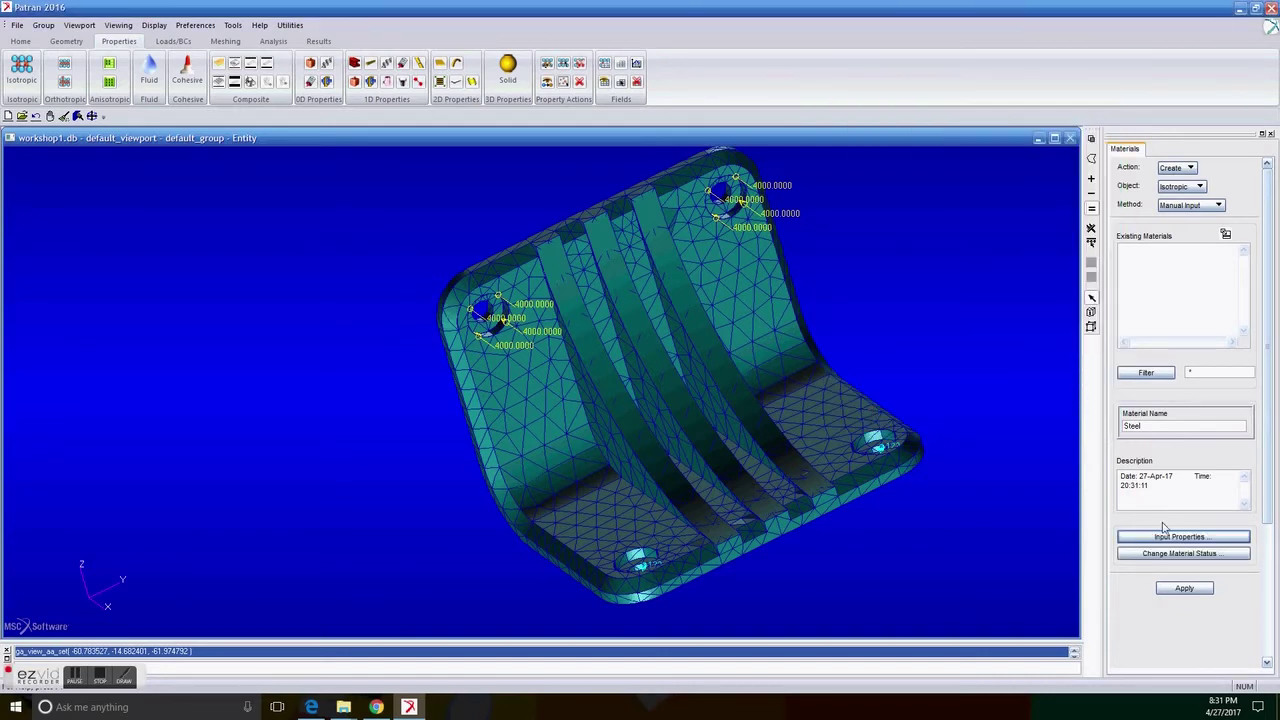
left_click(1180, 590)
left_click(1185, 592)
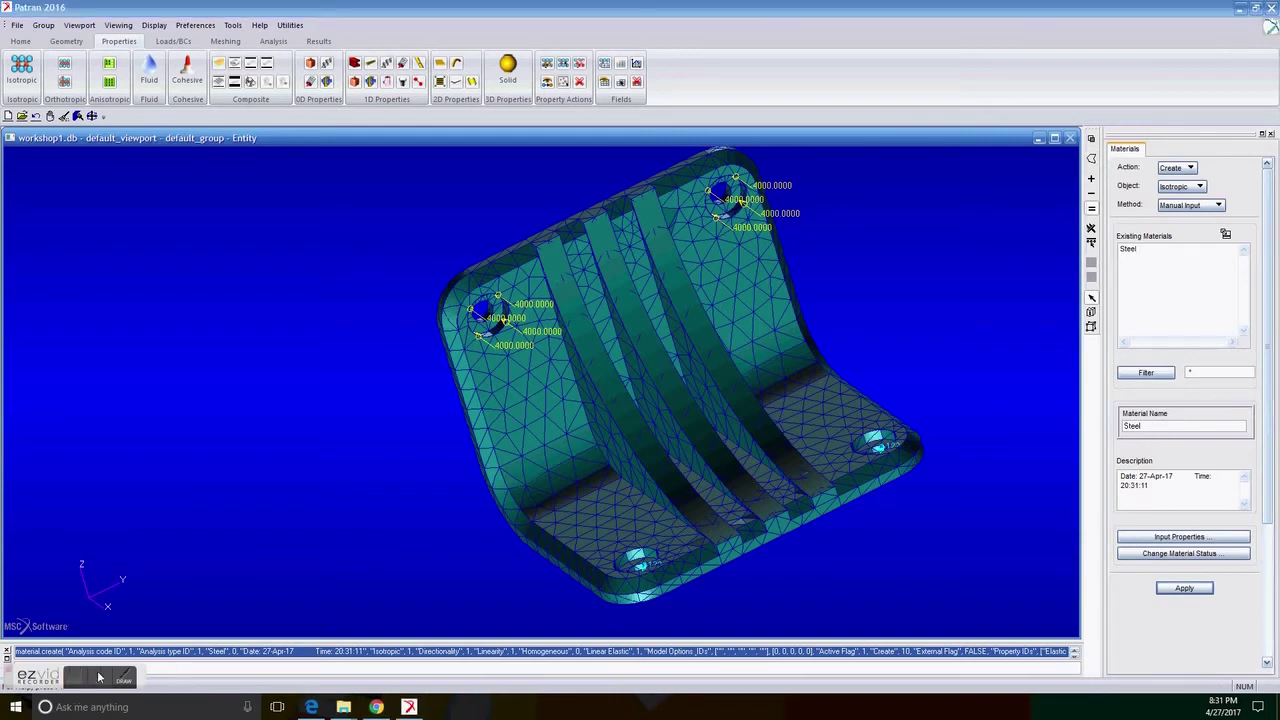
Define a homogeneous 3D solid property set named 3D_tets with standard formulation and Steel as its material.
left_click(507, 72)
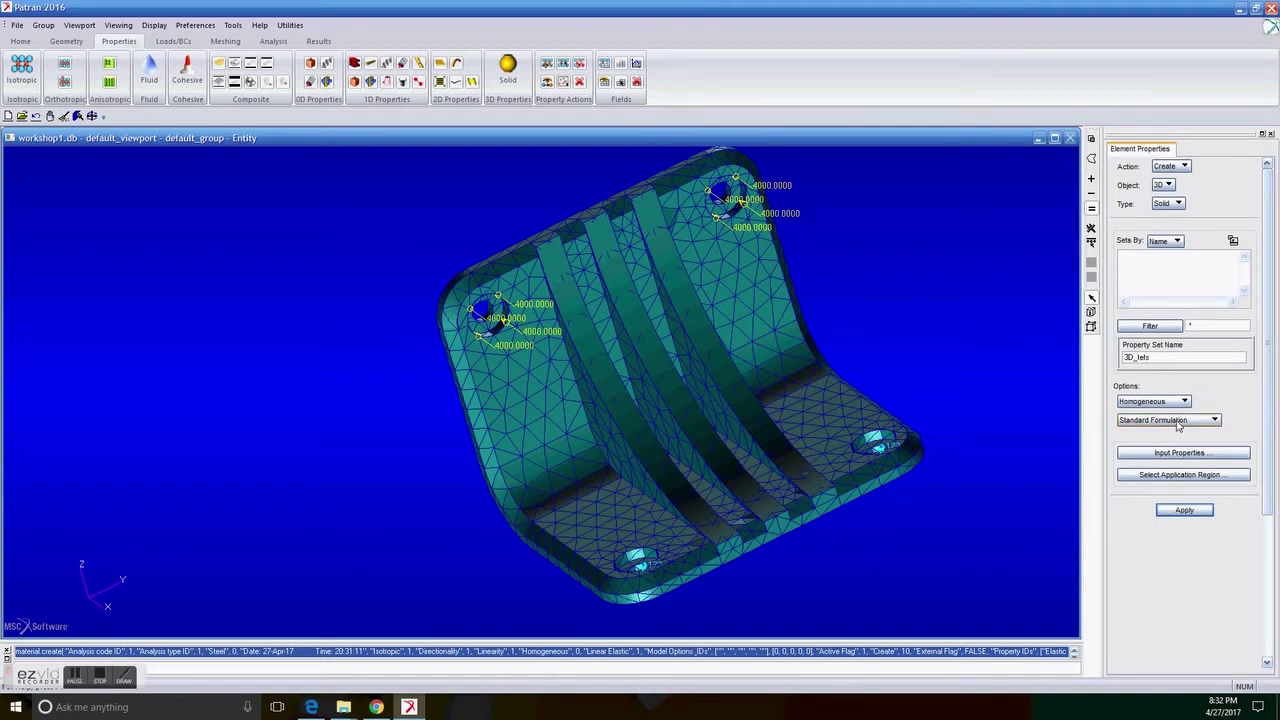
left_click(1169, 454)
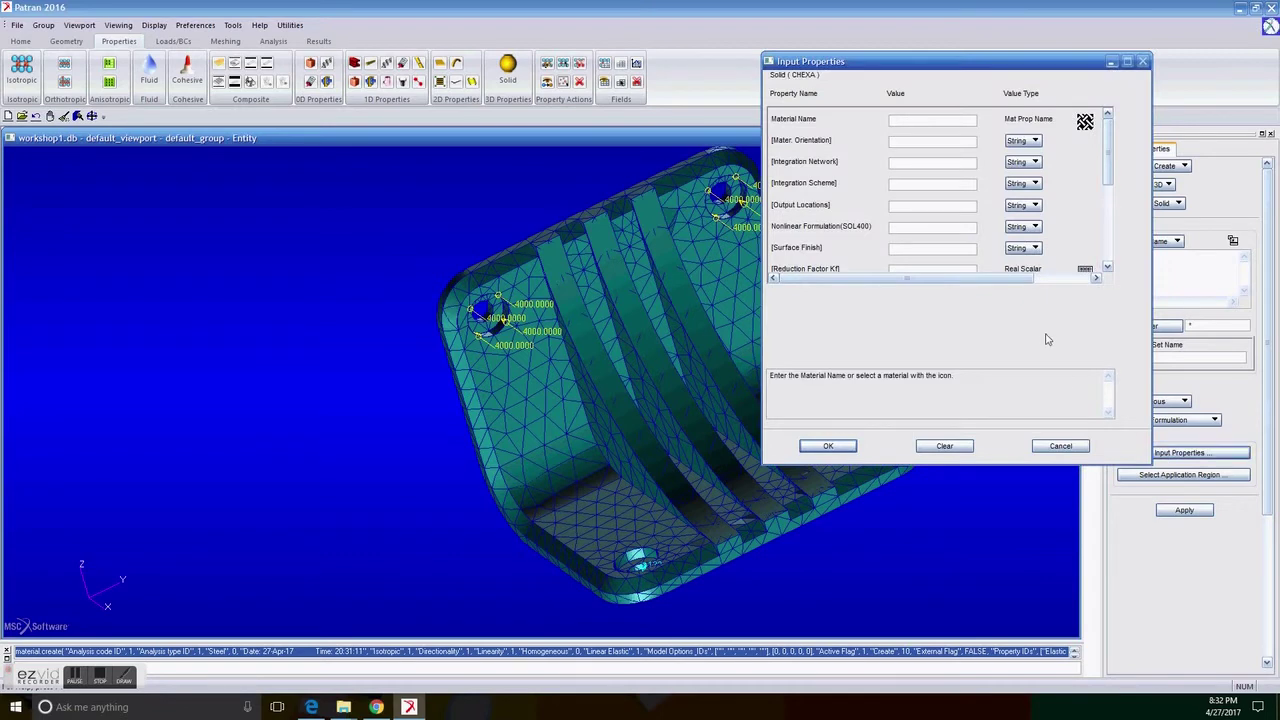
left_click(1084, 123)
left_click(1143, 122)
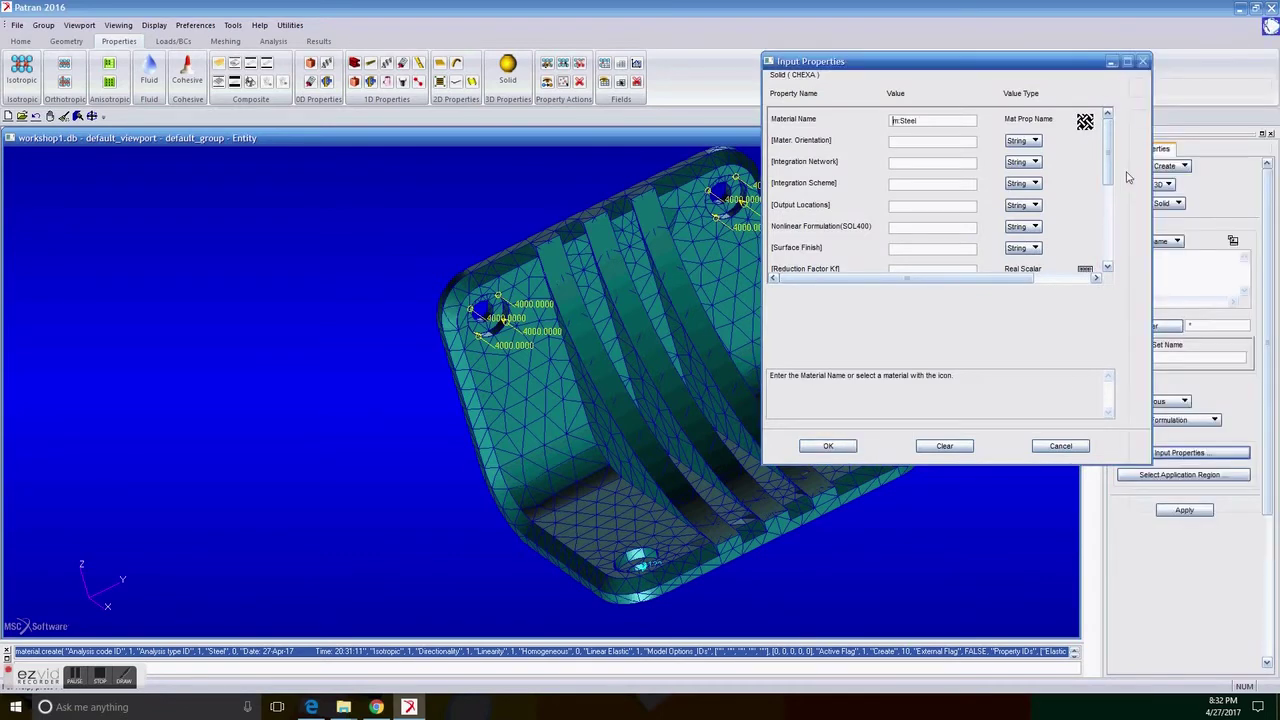
left_click(830, 447)
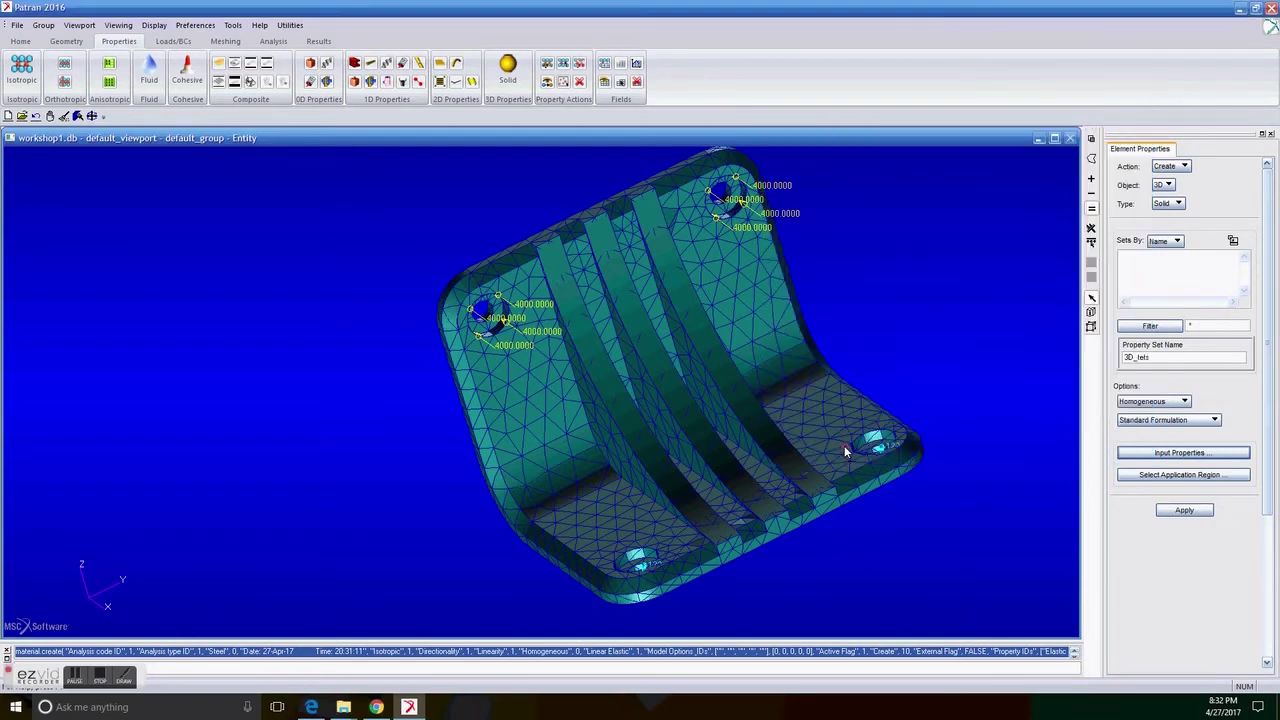
Assign Solid 1 as the application region of the 3D_tets property set and create the set.
left_click(1175, 476)
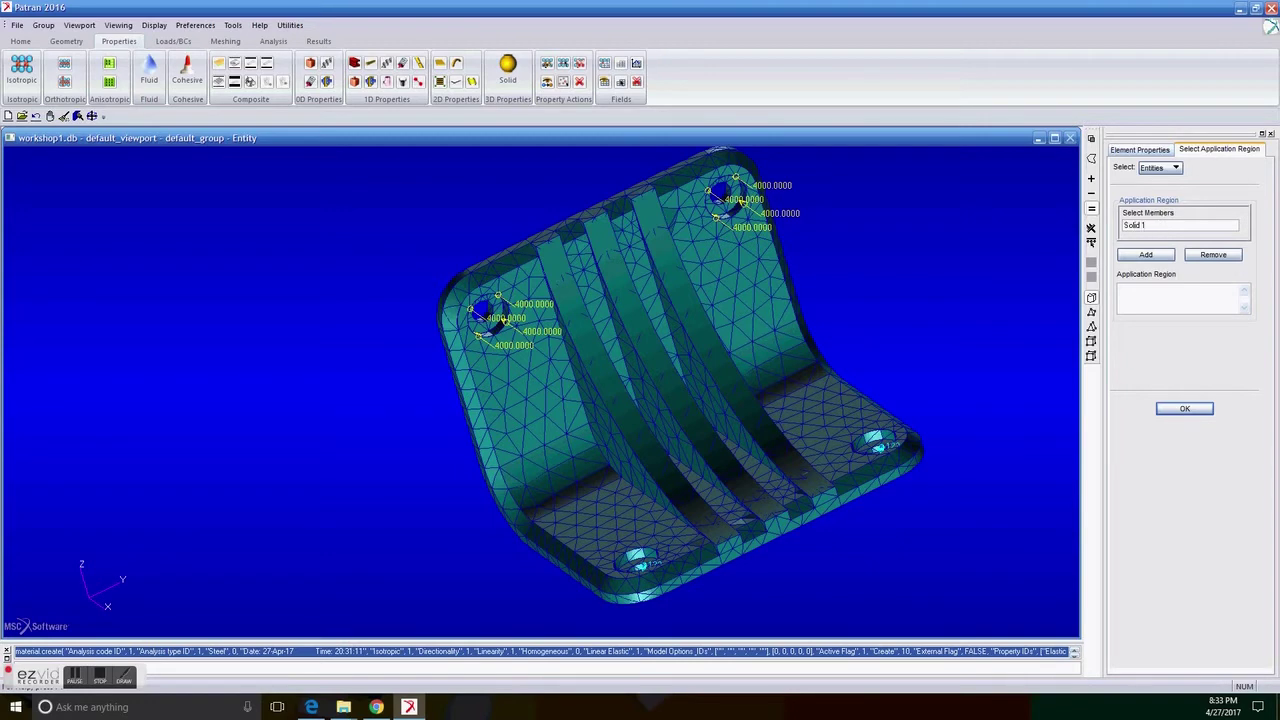
left_click(1143, 255)
left_click(1180, 410)
left_click(1193, 510)
scroll(932, 318, "up", 5)
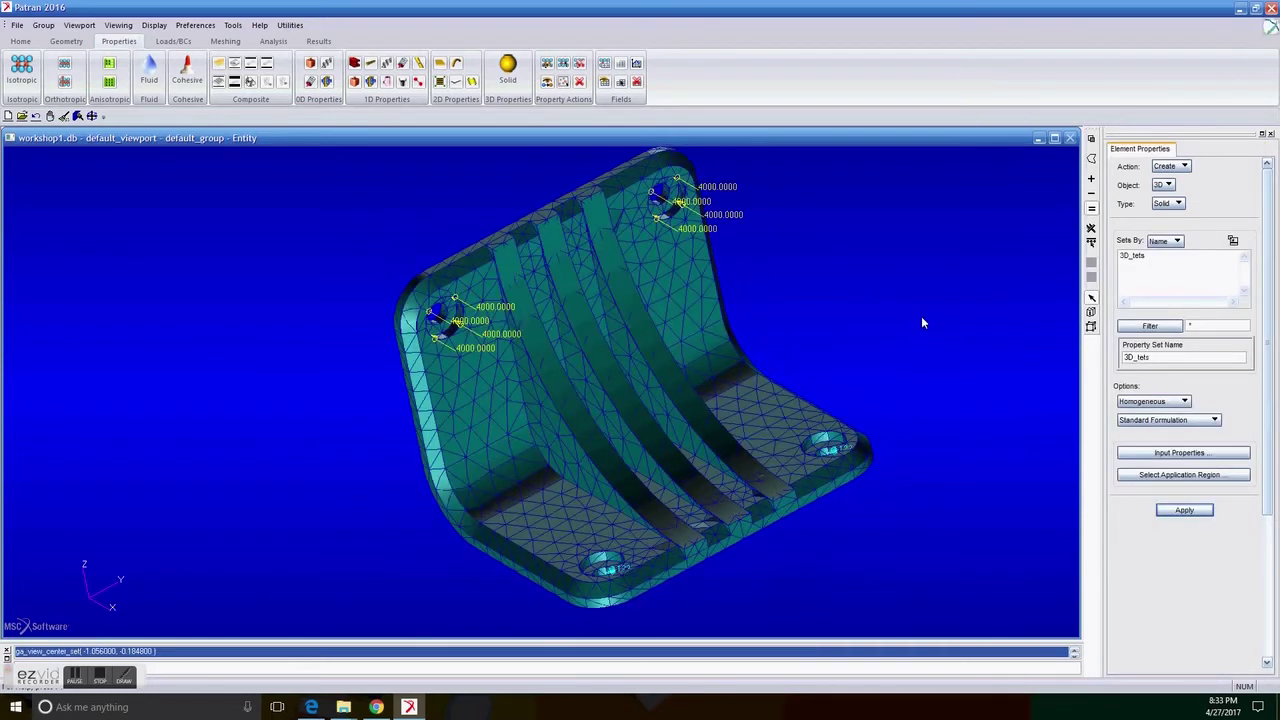
scroll(916, 345, "down", 6)
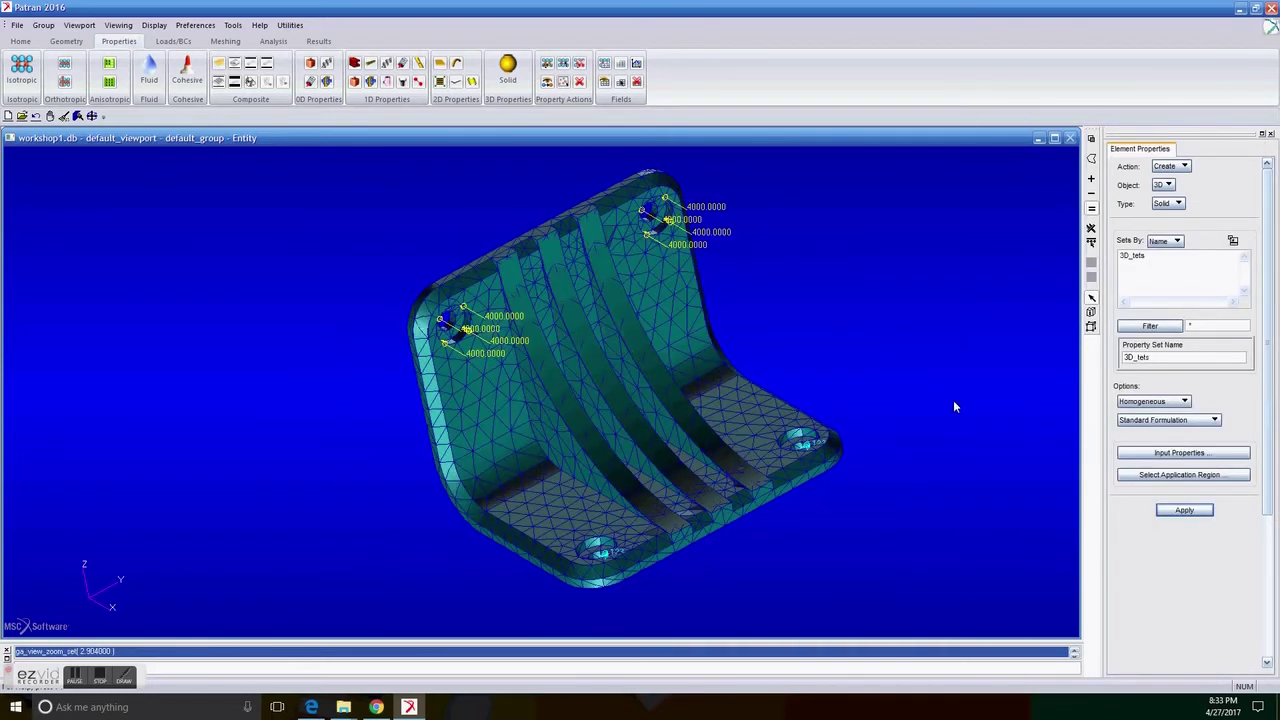
middle_click_drag(957, 391, 952, 398)
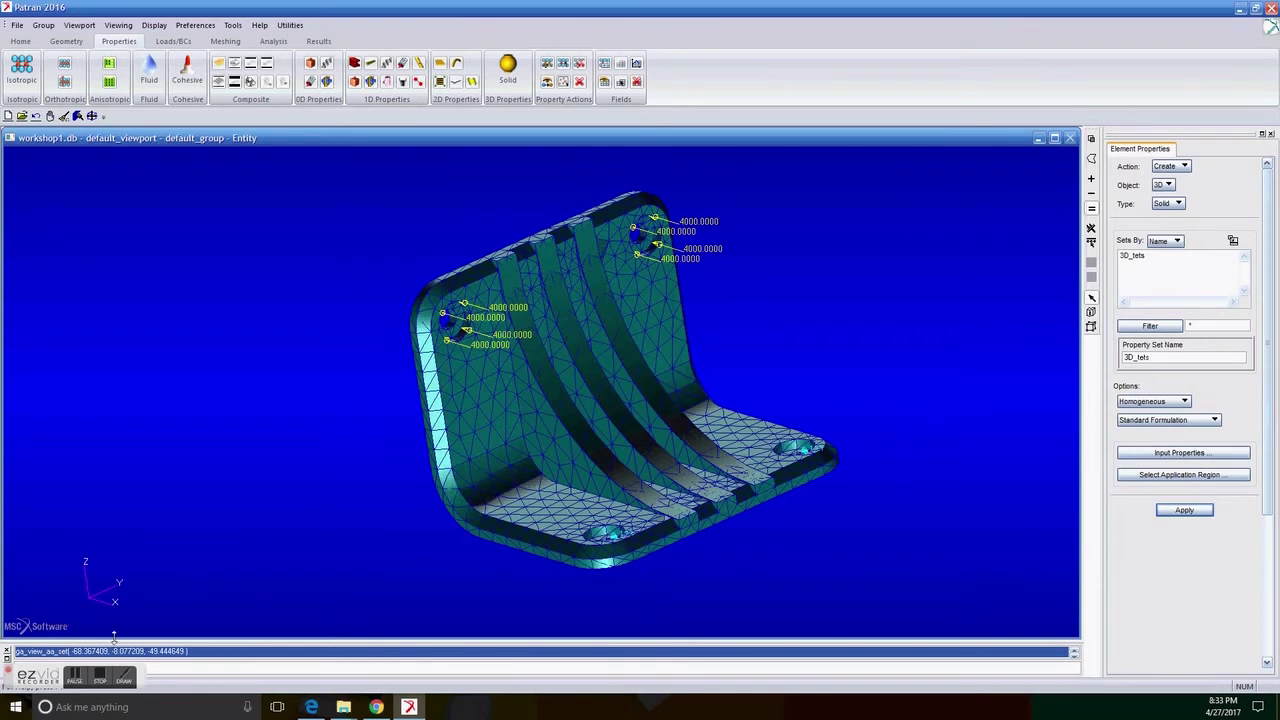
left_click(77, 678)
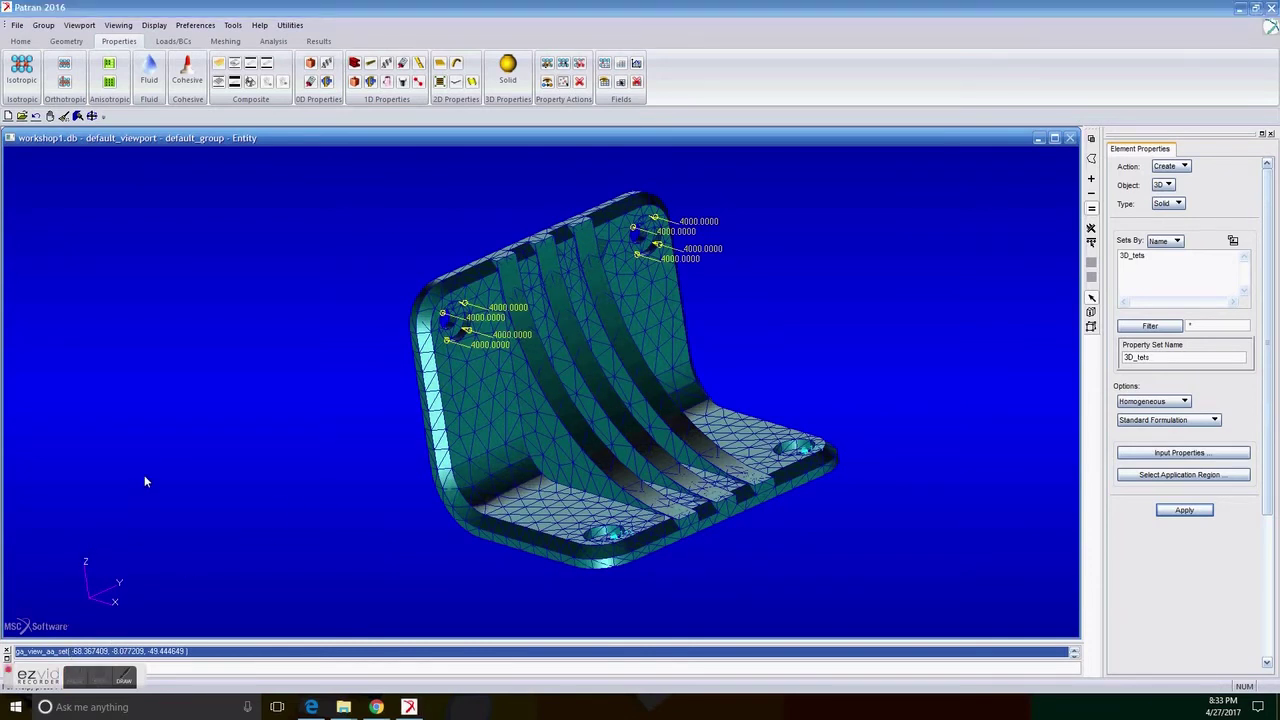
Check which loads and boundary conditions are assigned to the Default load case.
left_click(182, 43)
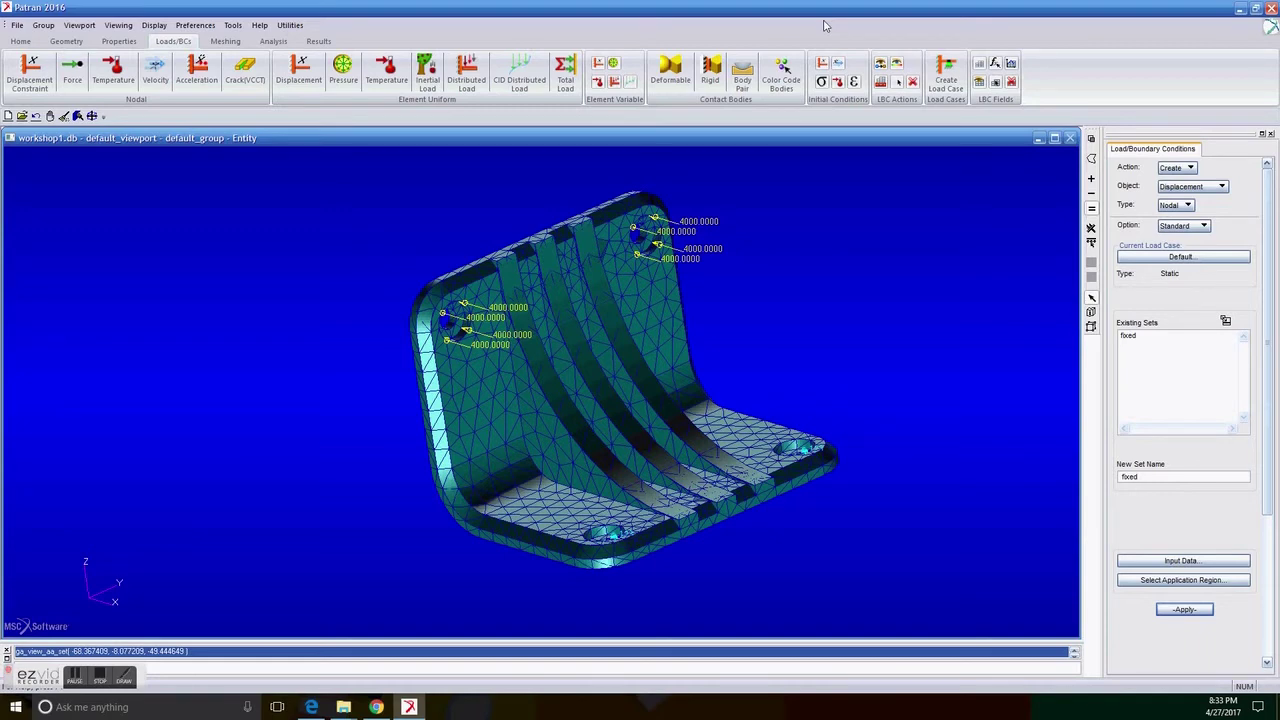
left_click(946, 72)
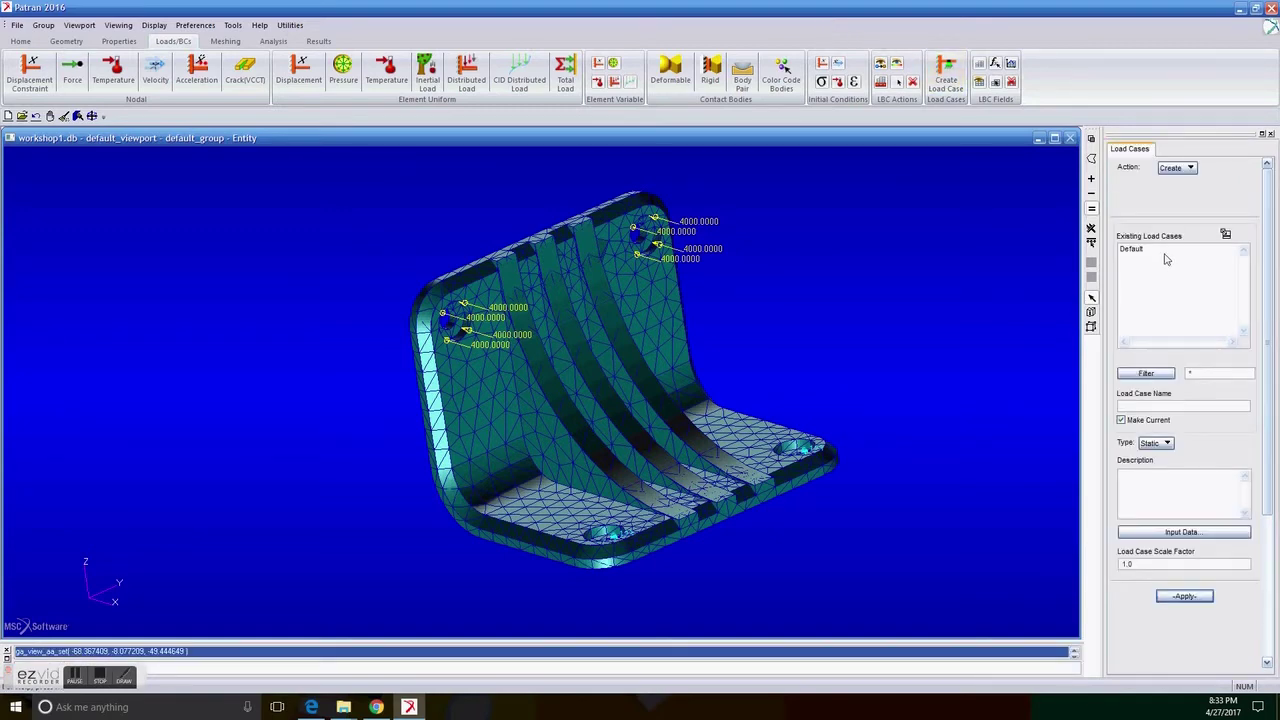
double_click(1163, 254)
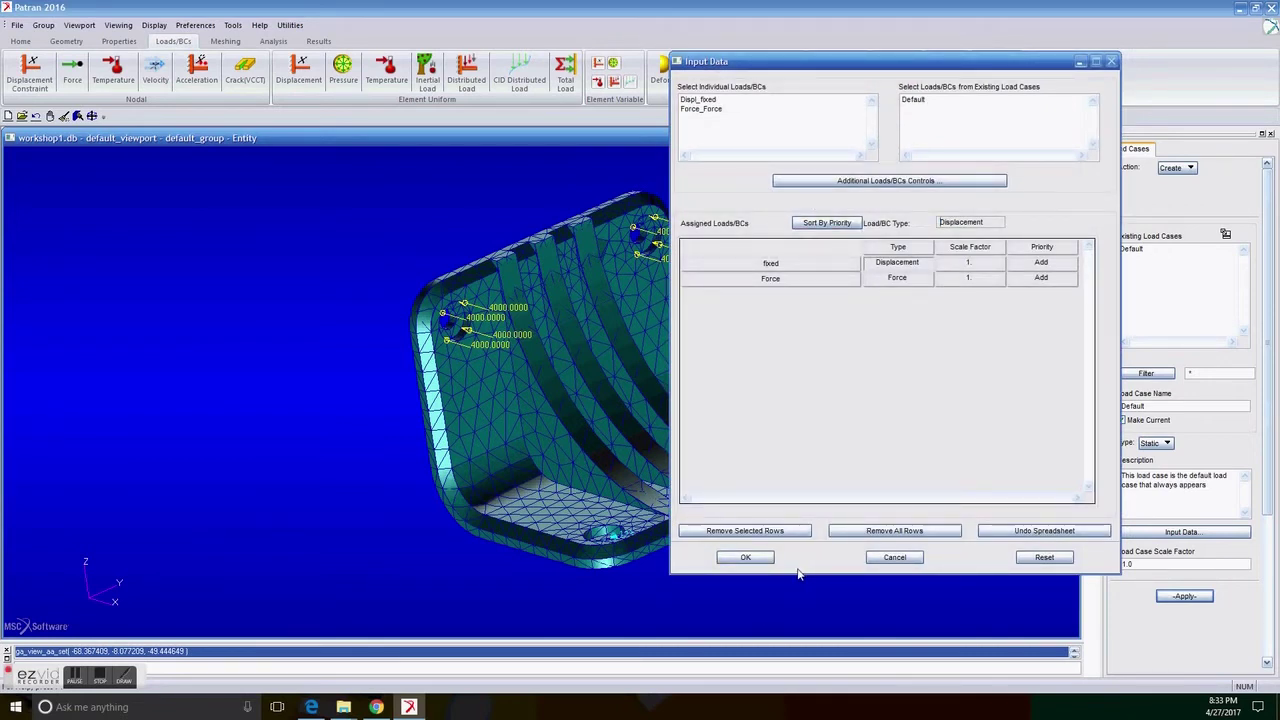
left_click(745, 558)
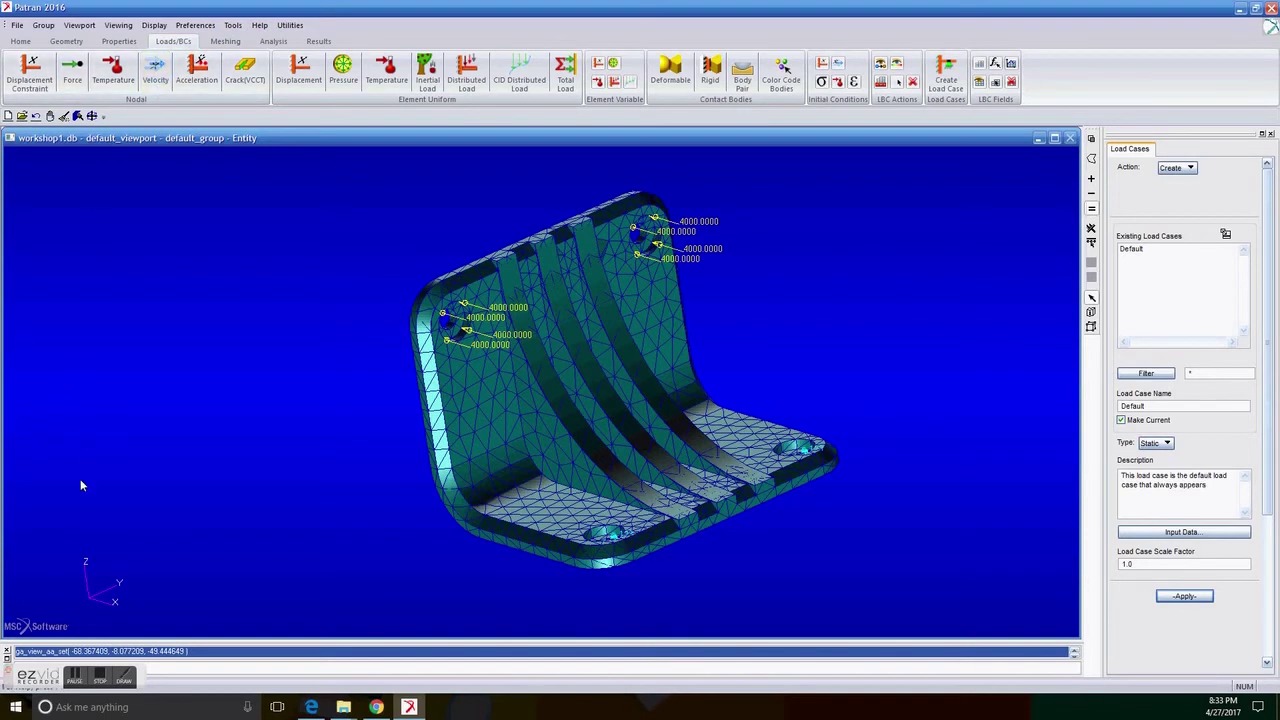
left_click(85, 682)
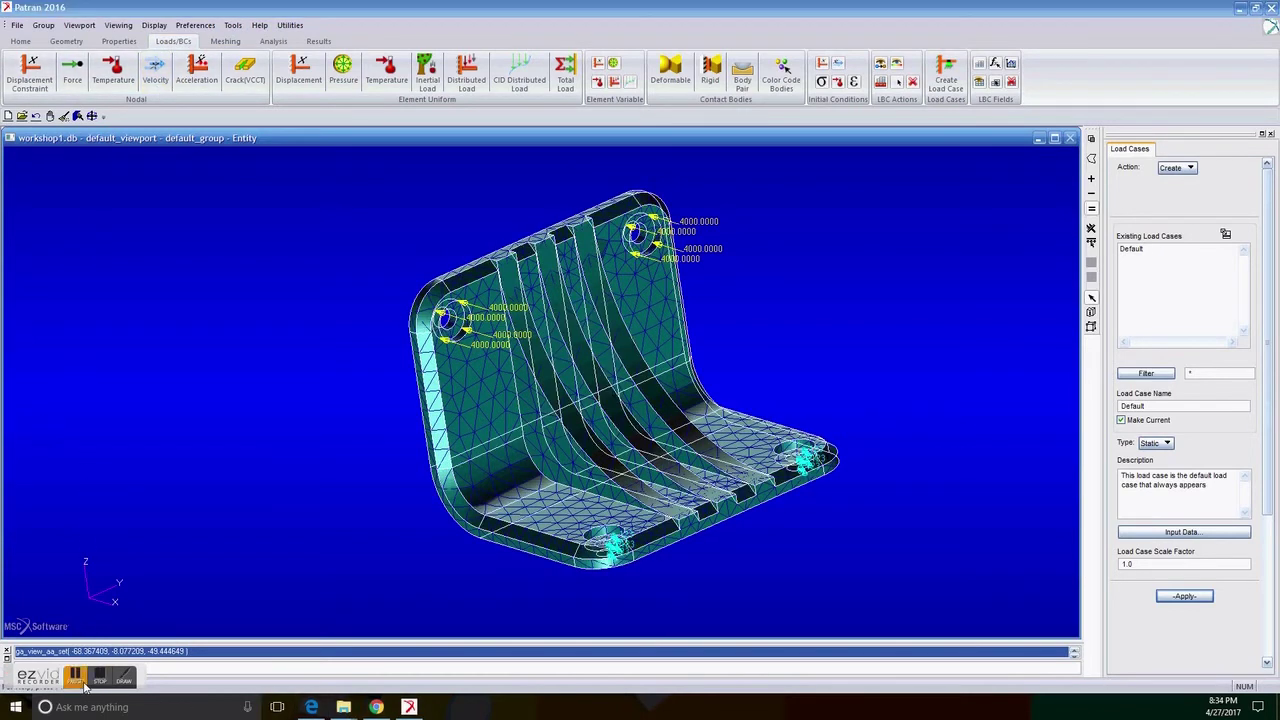
Prepare a full-run analysis of the entire model, accepting the translation parameters and the Linear Static solution type.
left_click(278, 44)
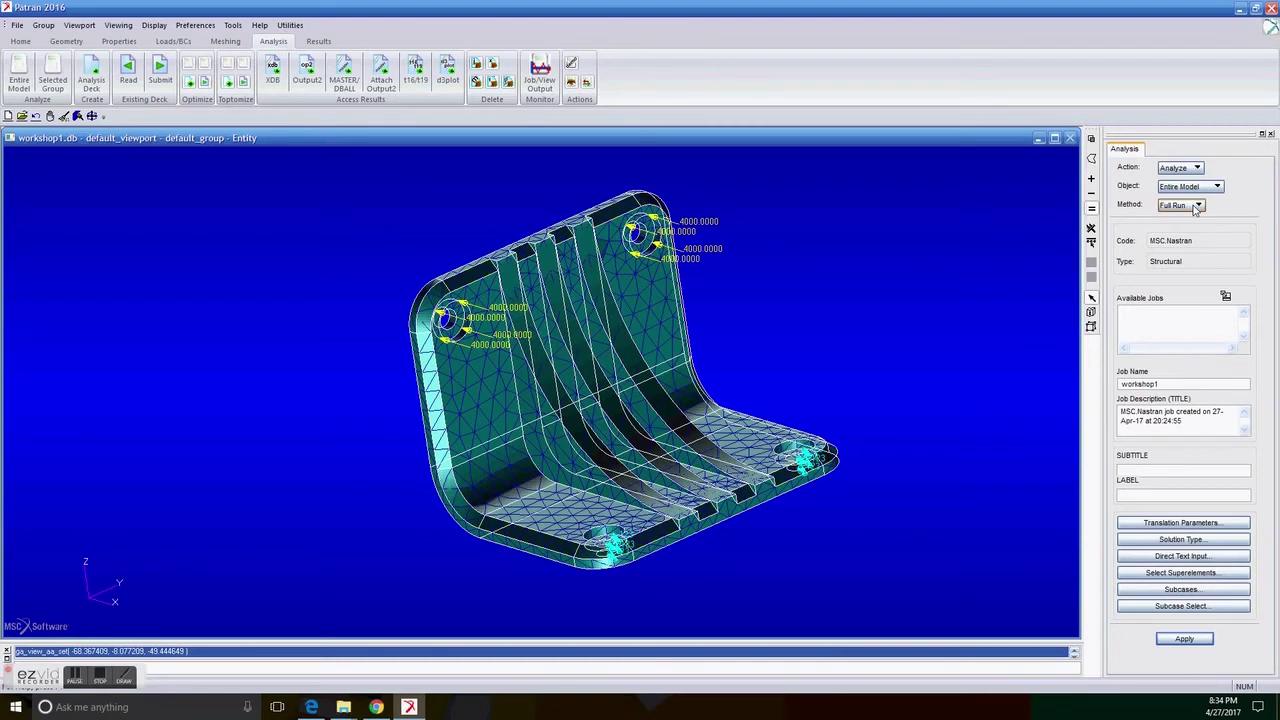
left_click(1182, 522)
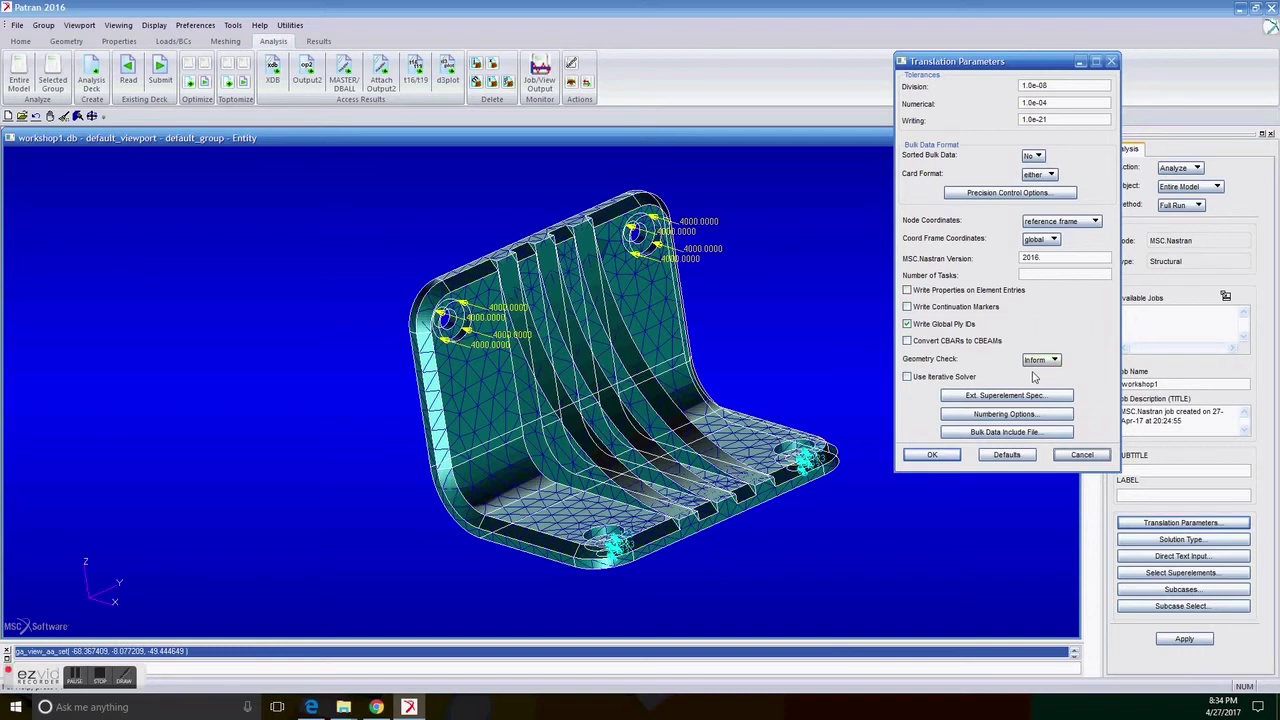
left_click(932, 455)
left_click(1180, 539)
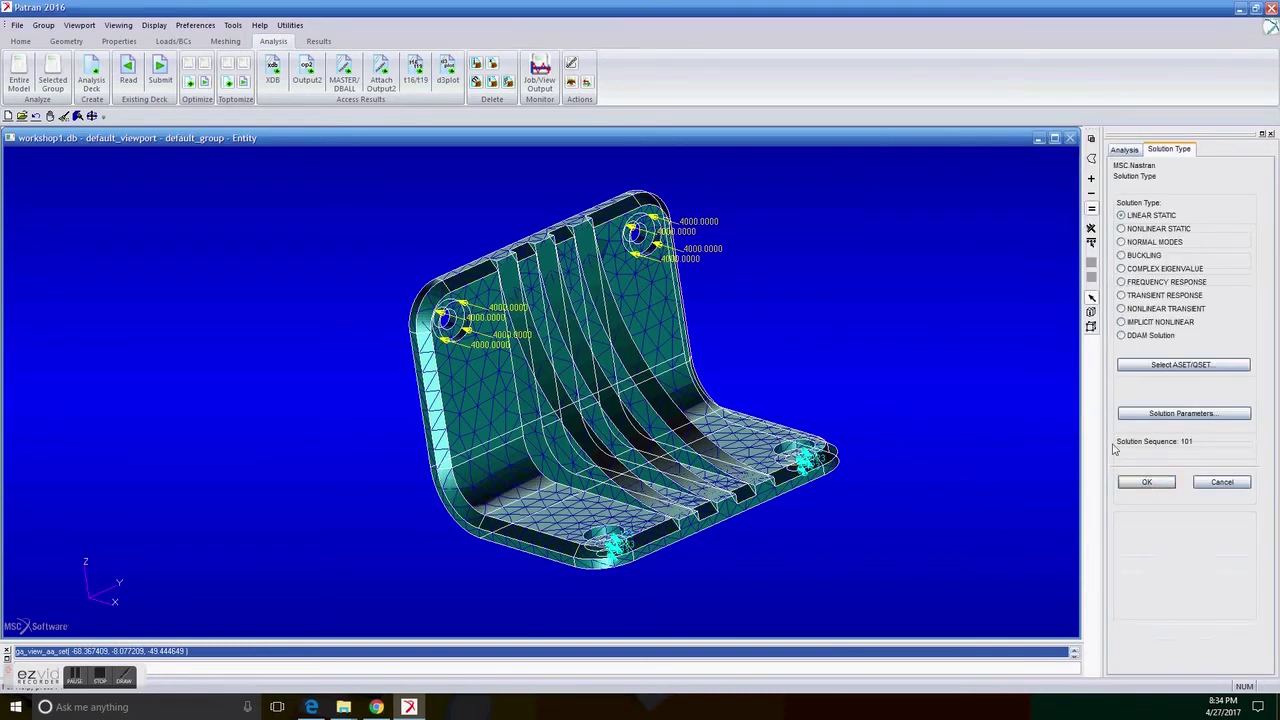
left_click(1150, 483)
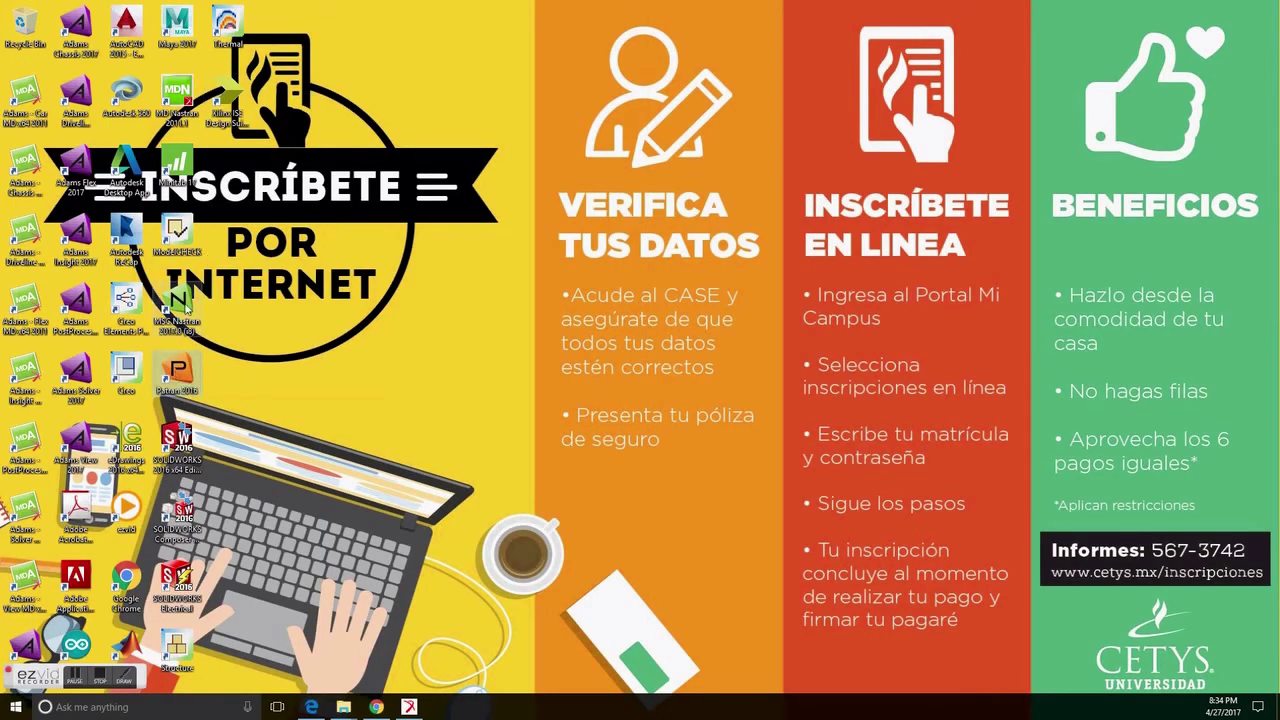
Launch MSC Nastran from the desktop and run it on the input file workshop1.bdf.
double_click(184, 310)
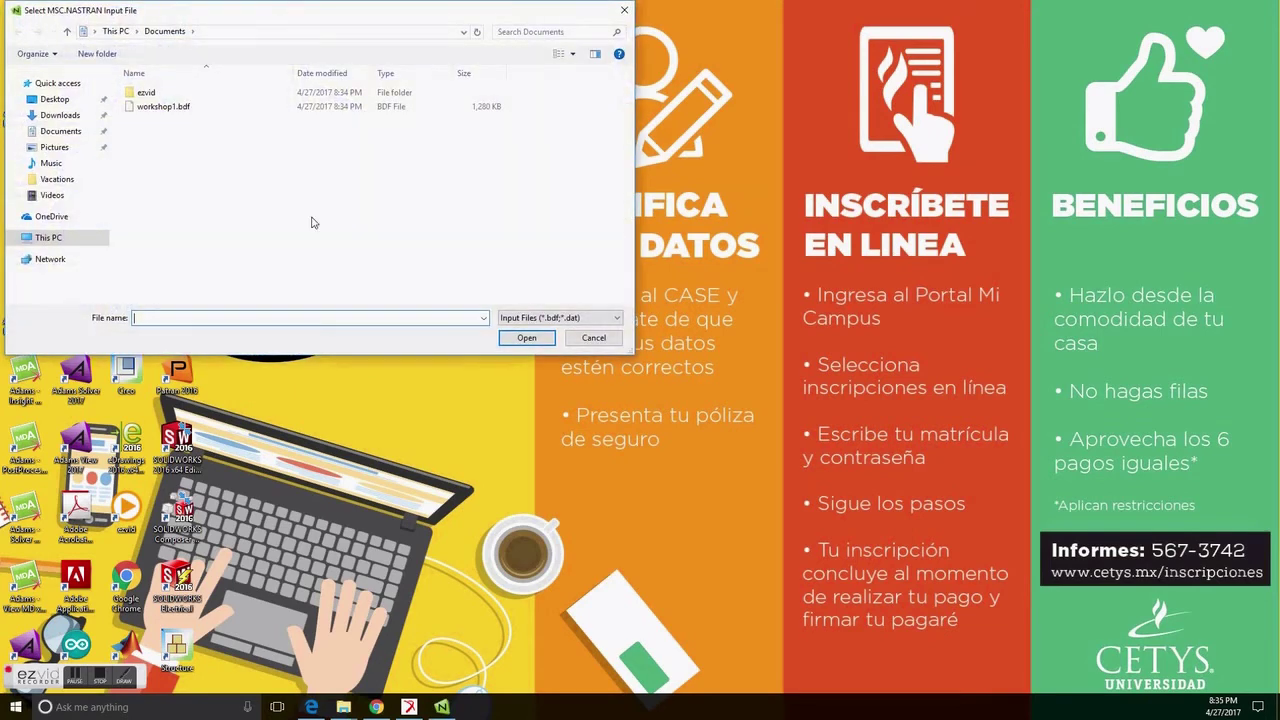
left_click(165, 107)
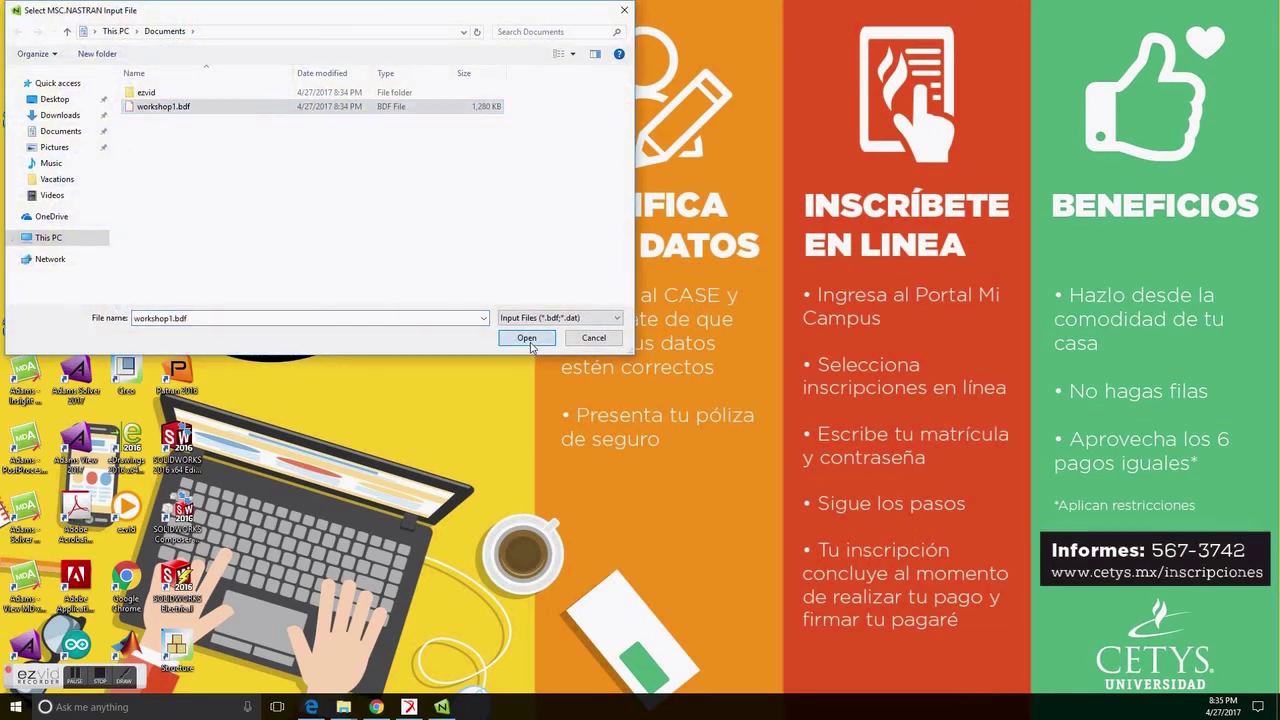
left_click(530, 342)
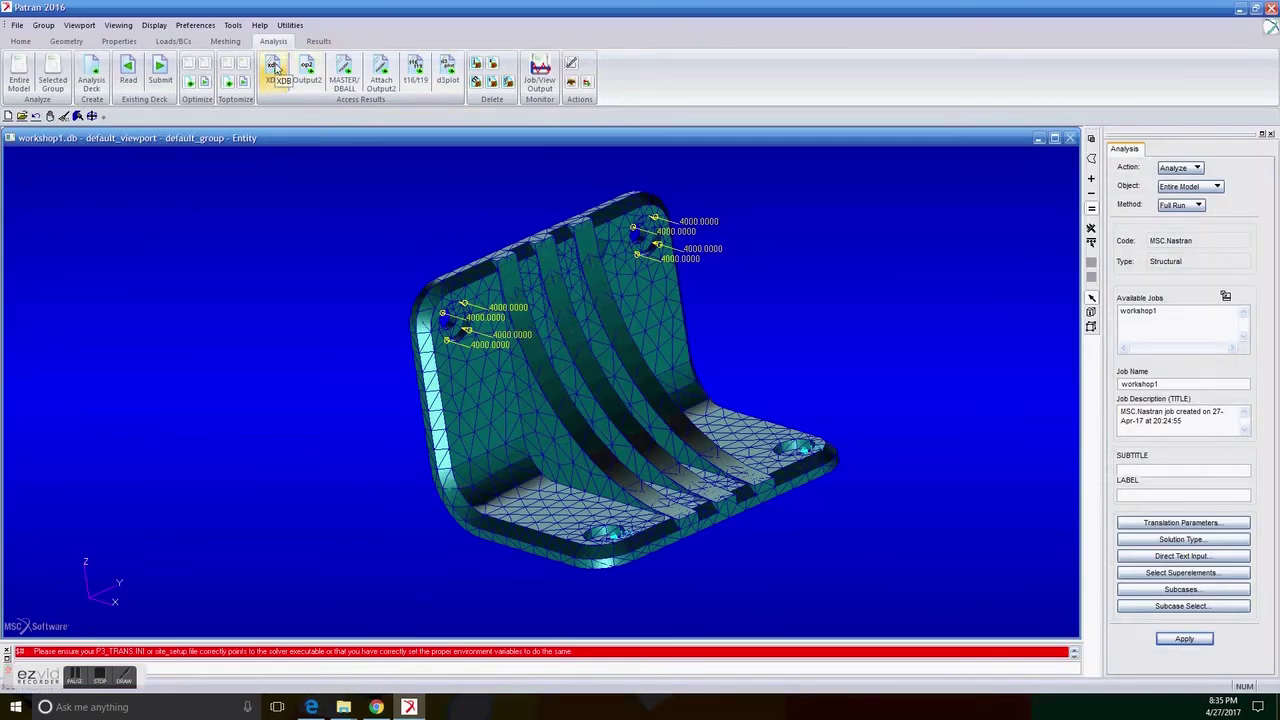
Return to Patran and attach the XDB results file workshop1.xdb as result entities to the workshop1 job.
left_click(274, 70)
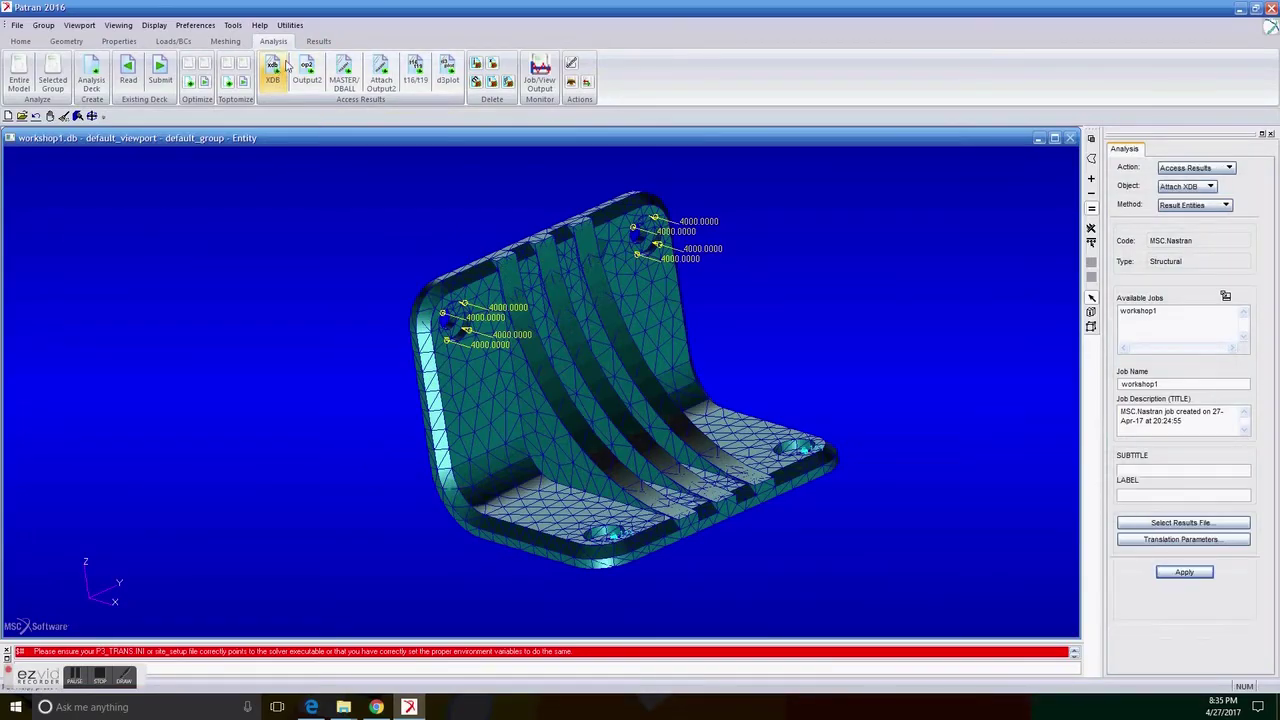
left_click(1183, 522)
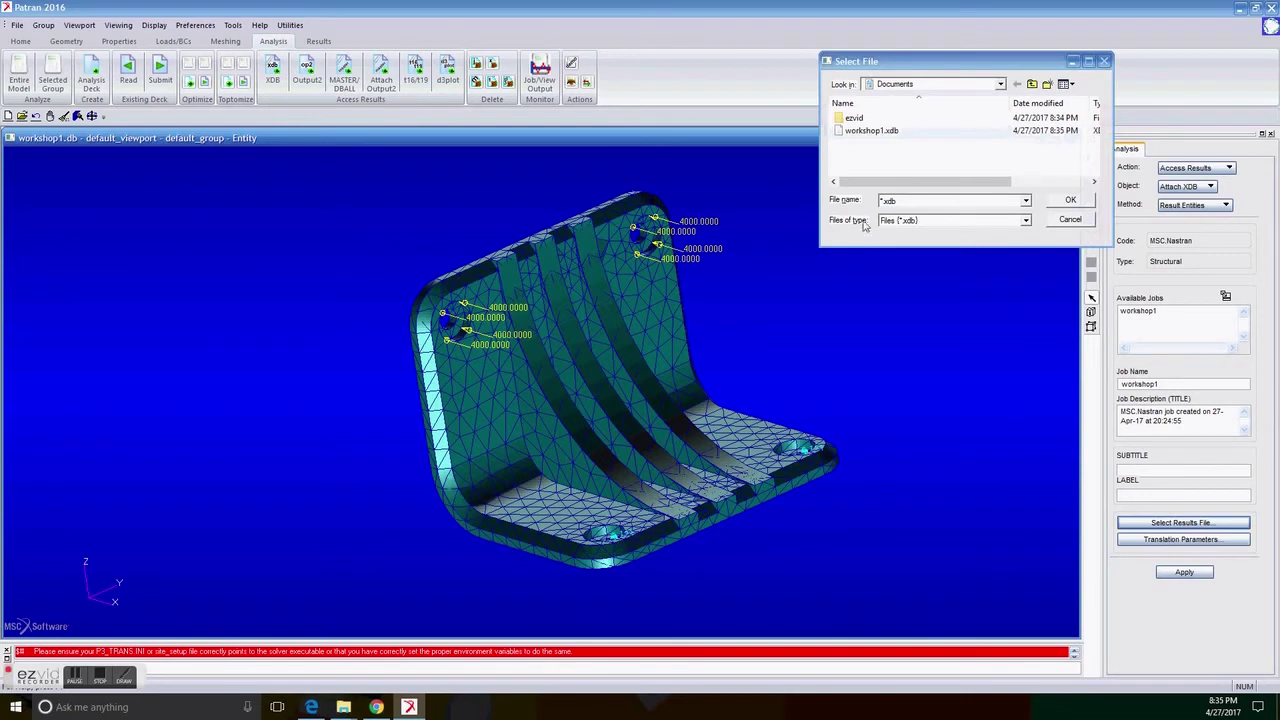
left_click(882, 133)
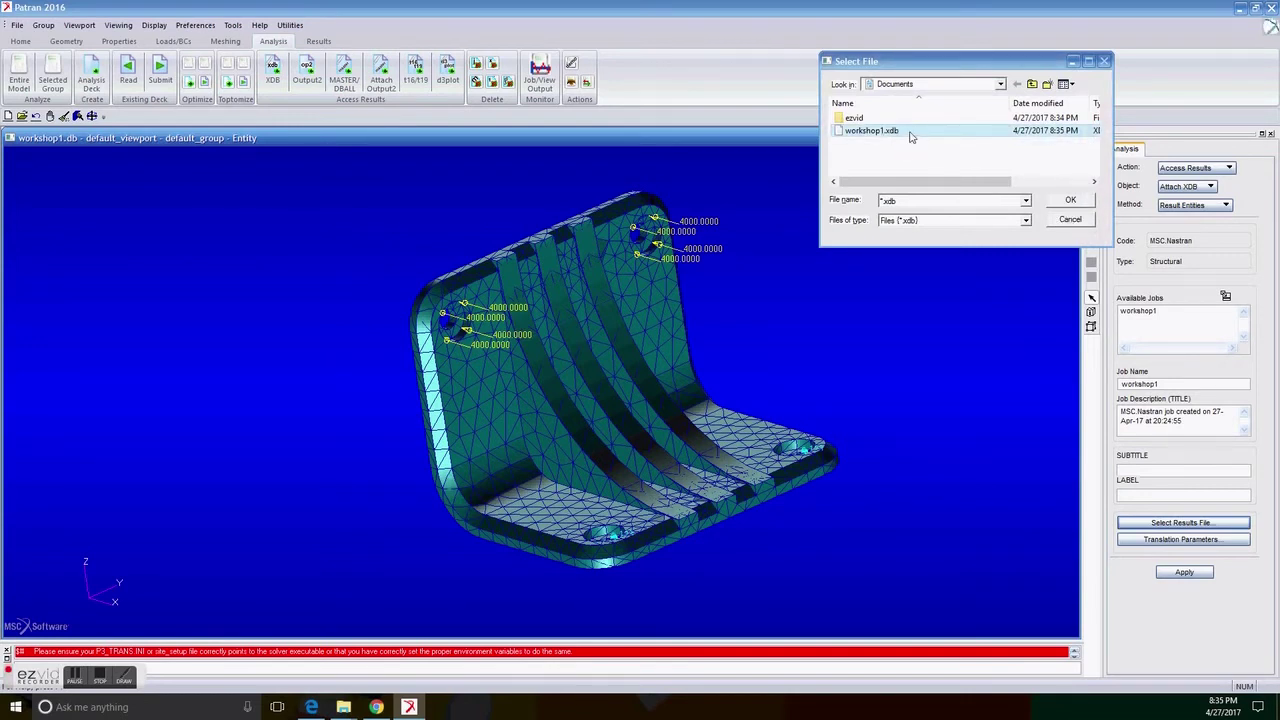
left_click(1066, 200)
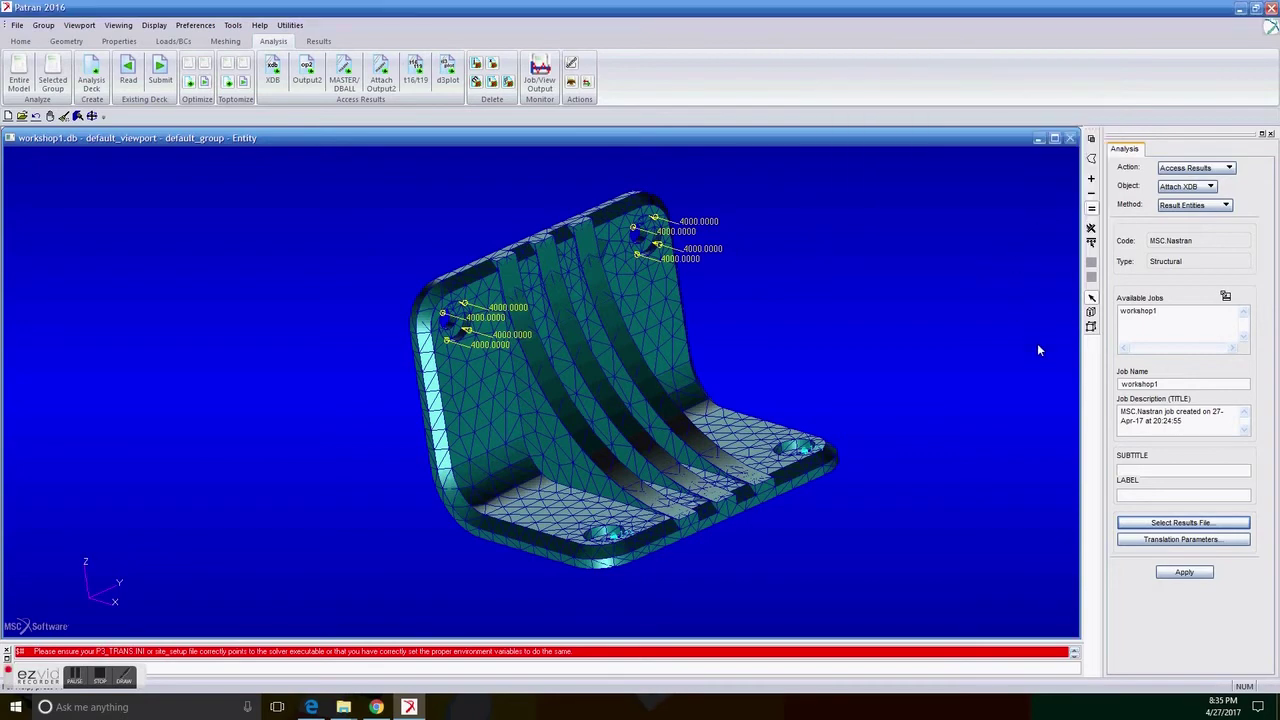
middle_click_drag(907, 369, 921, 402)
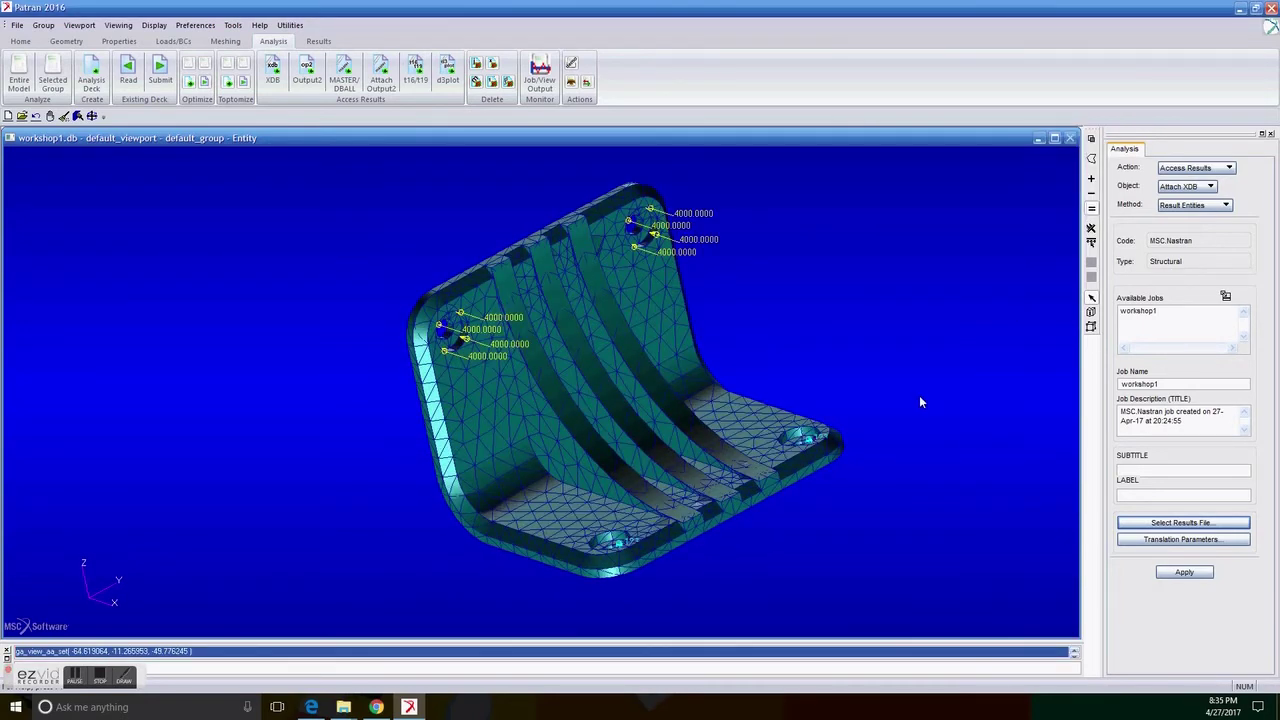
left_click(1177, 574)
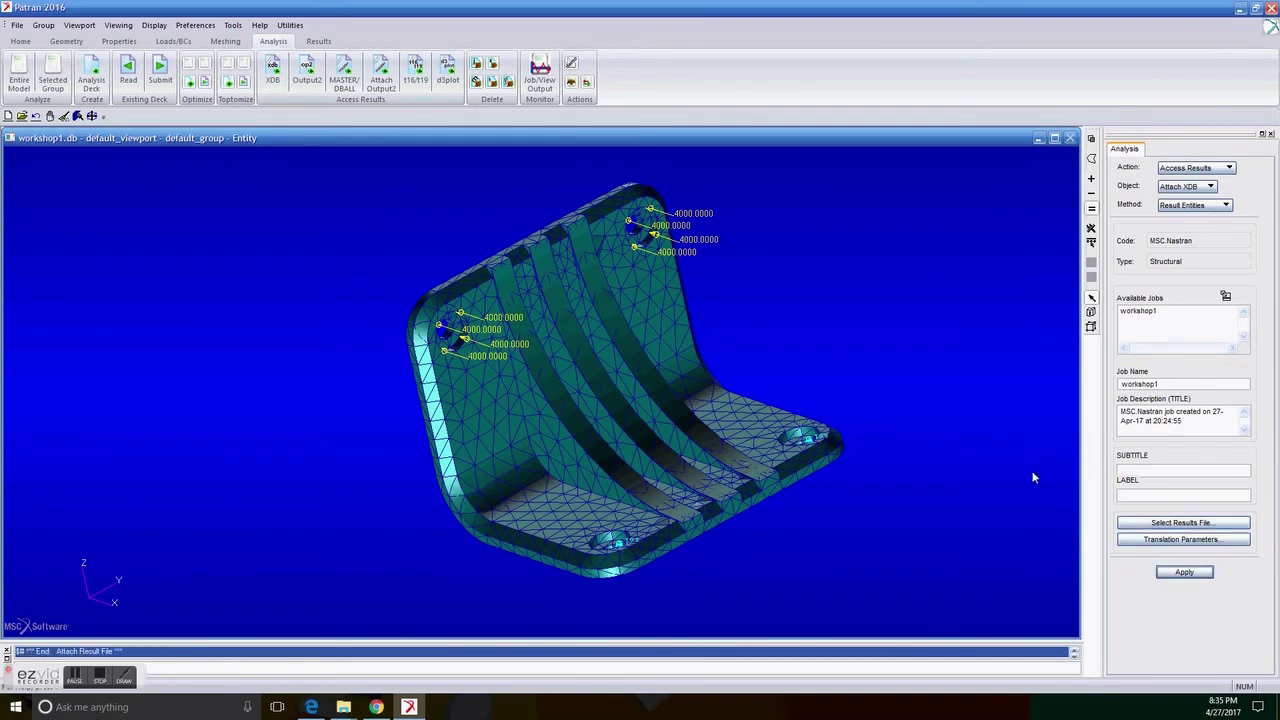
Create a deformation plot of Displacements, Translational for the Default static subcase and inspect the deformed bracket from the side.
left_click(318, 41)
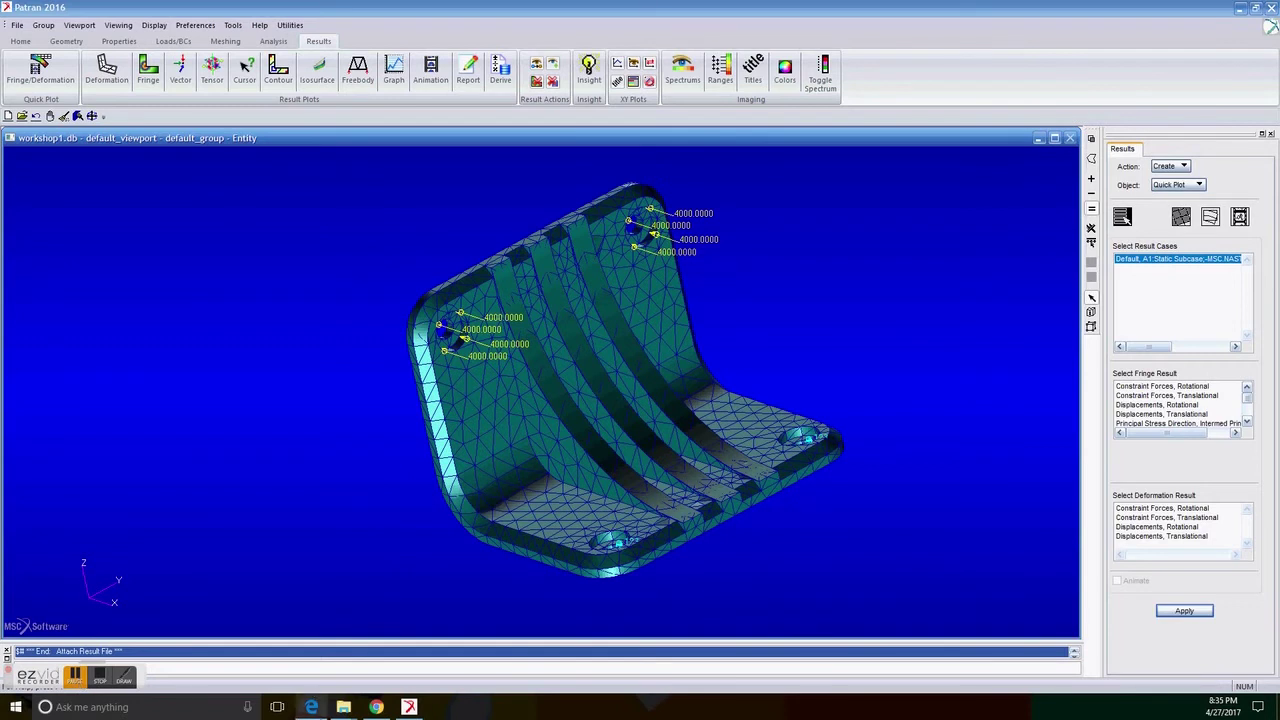
left_click(1195, 185)
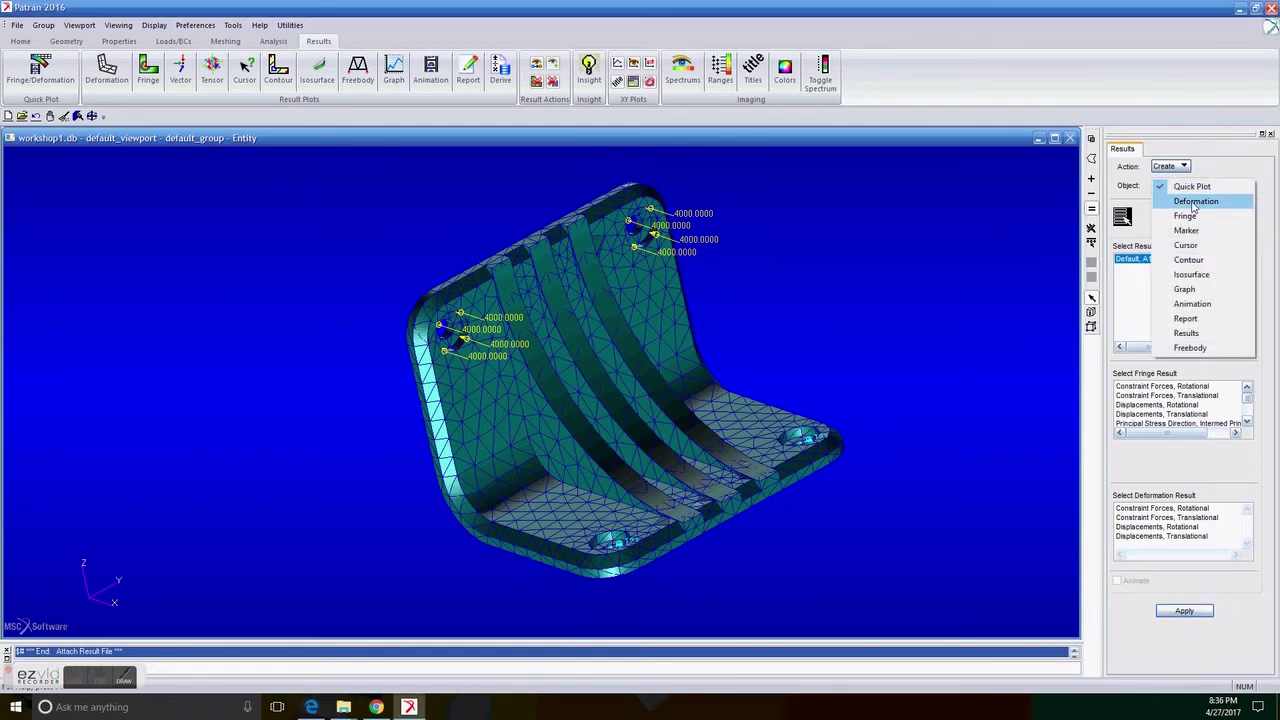
left_click(1193, 203)
left_click(1179, 426)
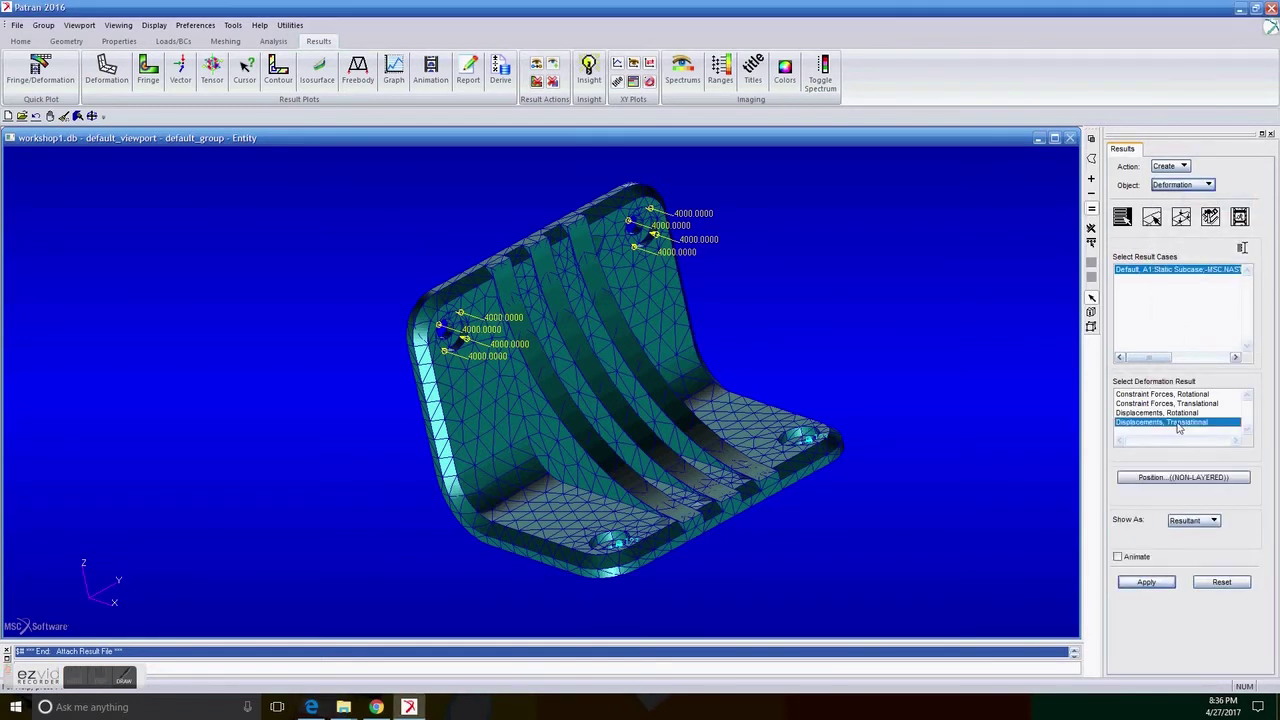
left_click(1160, 586)
mouse_move(598, 390)
middle_mouse_down()
mouse_move(640, 398)
mouse_move(630, 401)
mouse_move(632, 373)
mouse_move(620, 376)
middle_mouse_up()
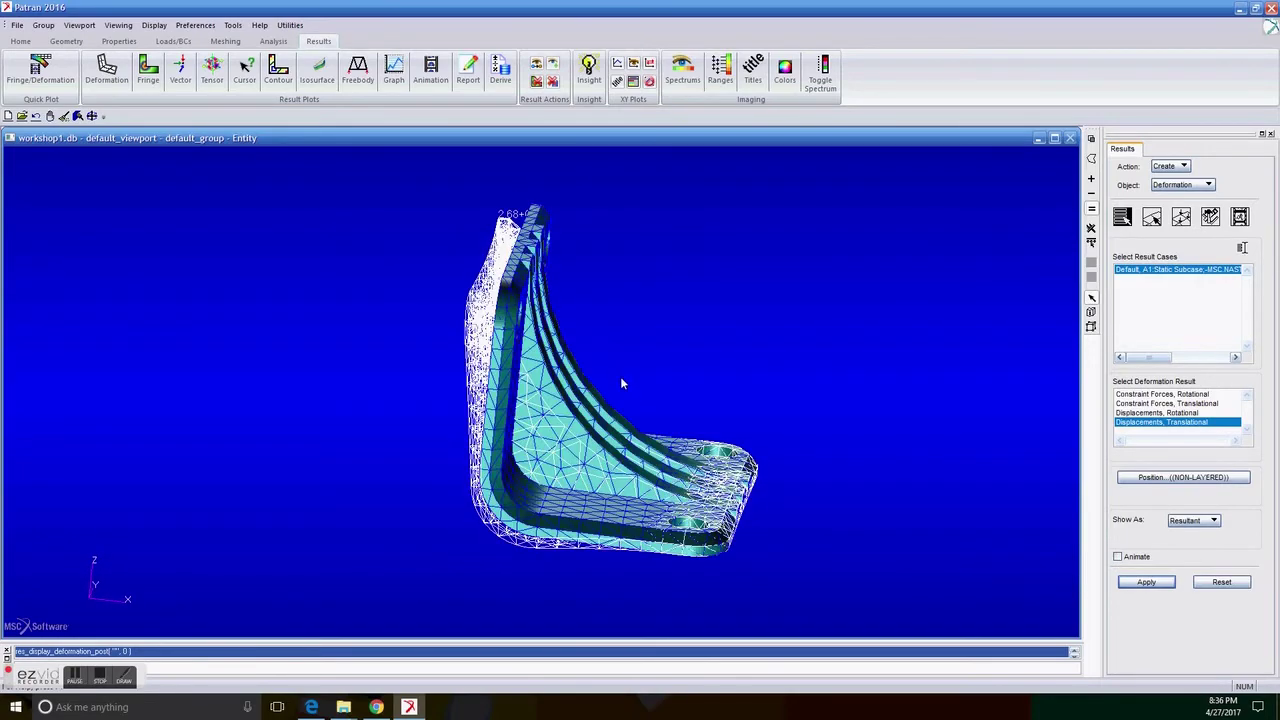
middle_click_drag(871, 505, 851, 510)
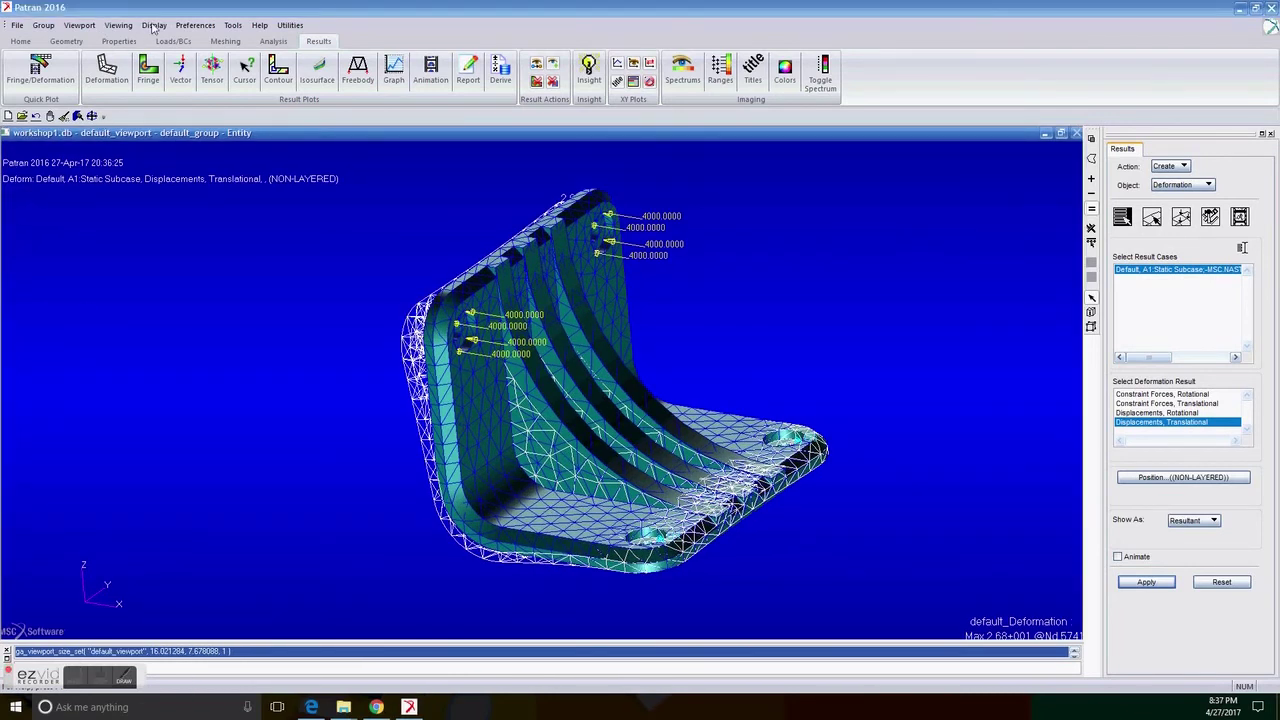
Erase all posted geometry from the viewport, keeping the deformation plot.
left_click(43, 25)
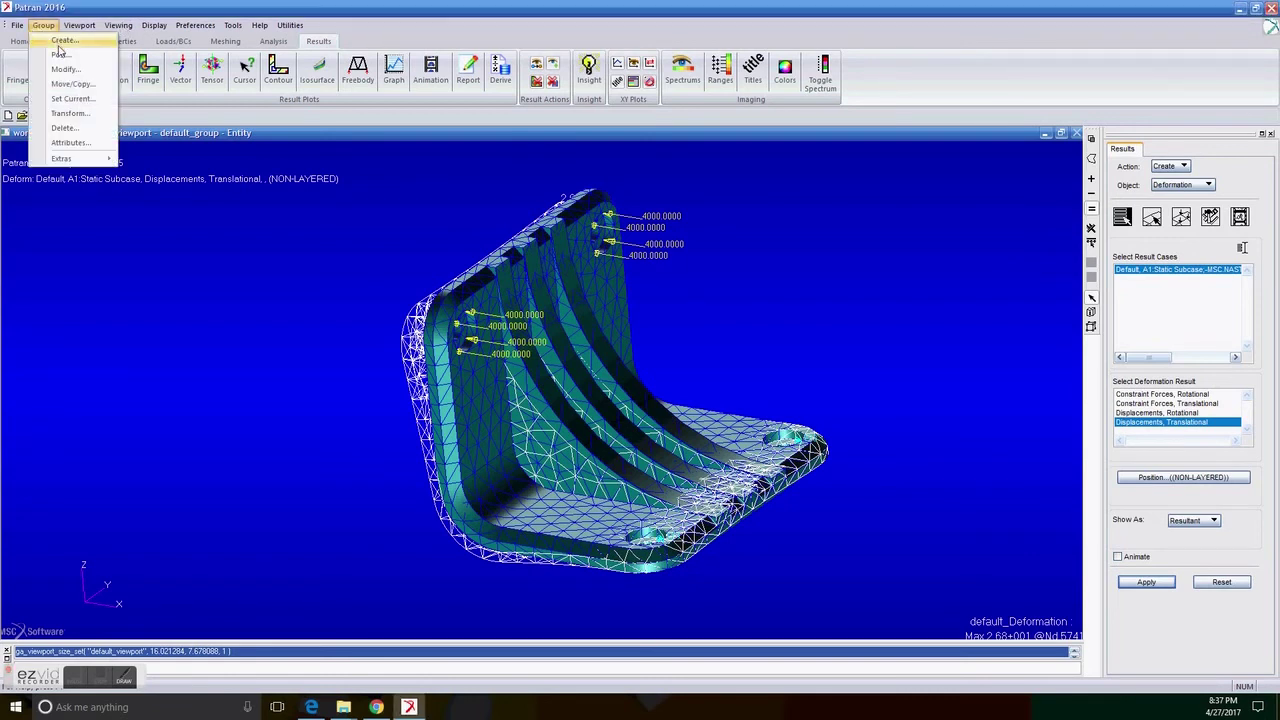
left_click(154, 25)
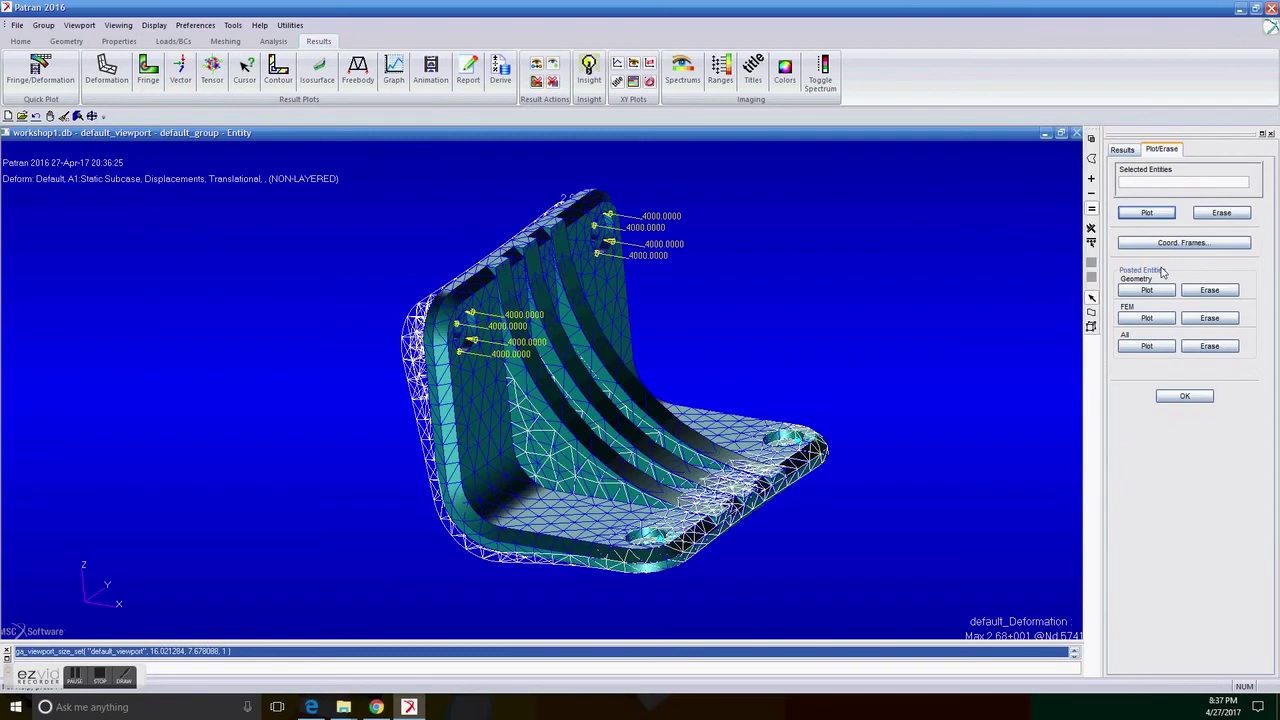
left_click(1205, 290)
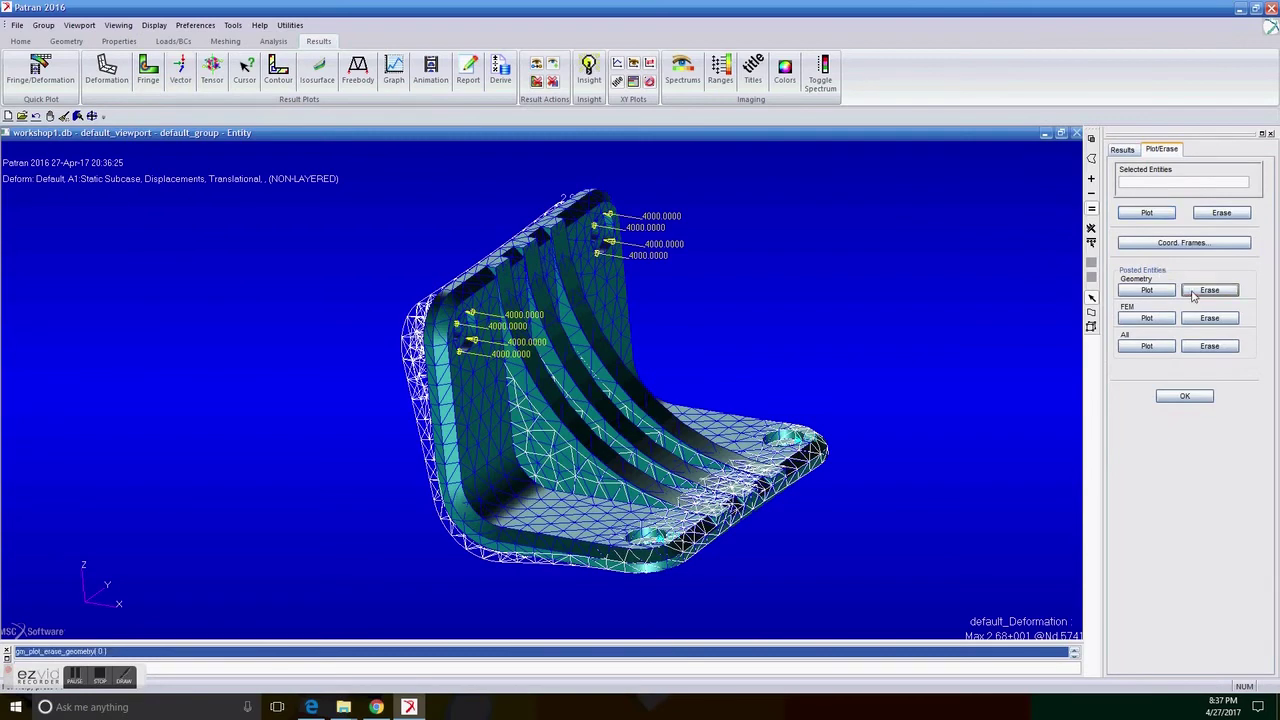
left_click(1184, 397)
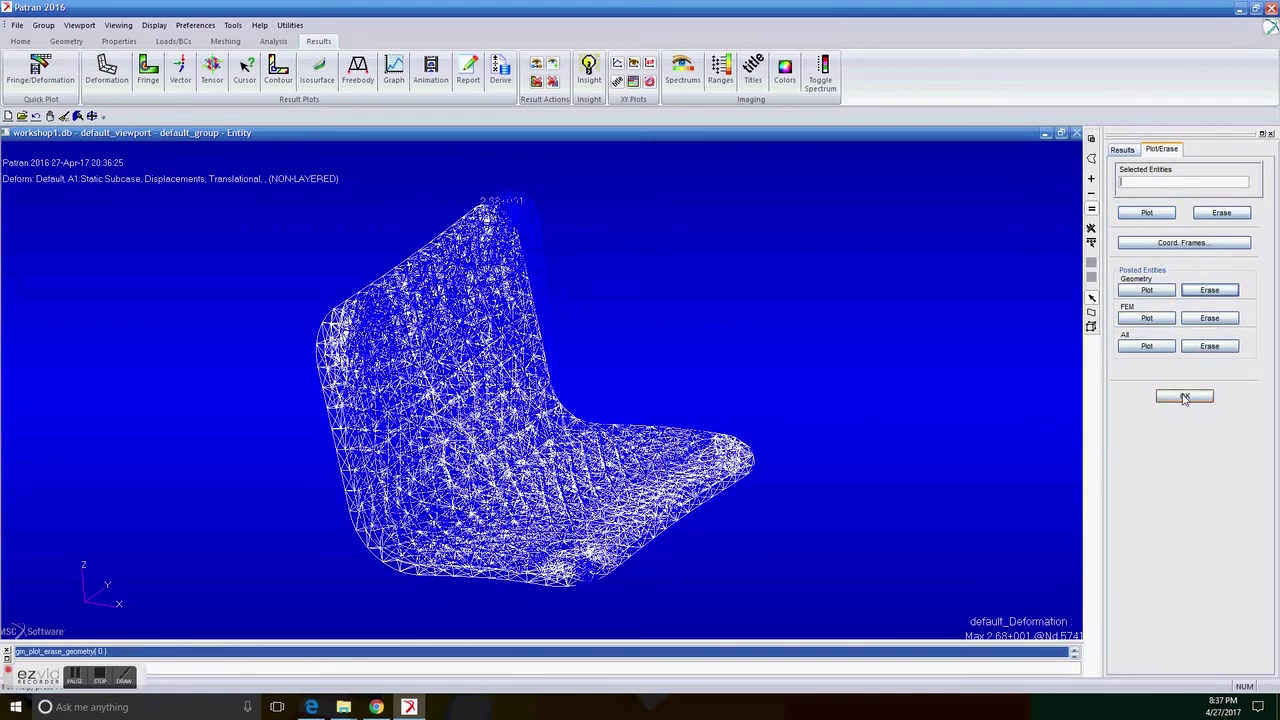
middle_click_drag(836, 415, 818, 414)
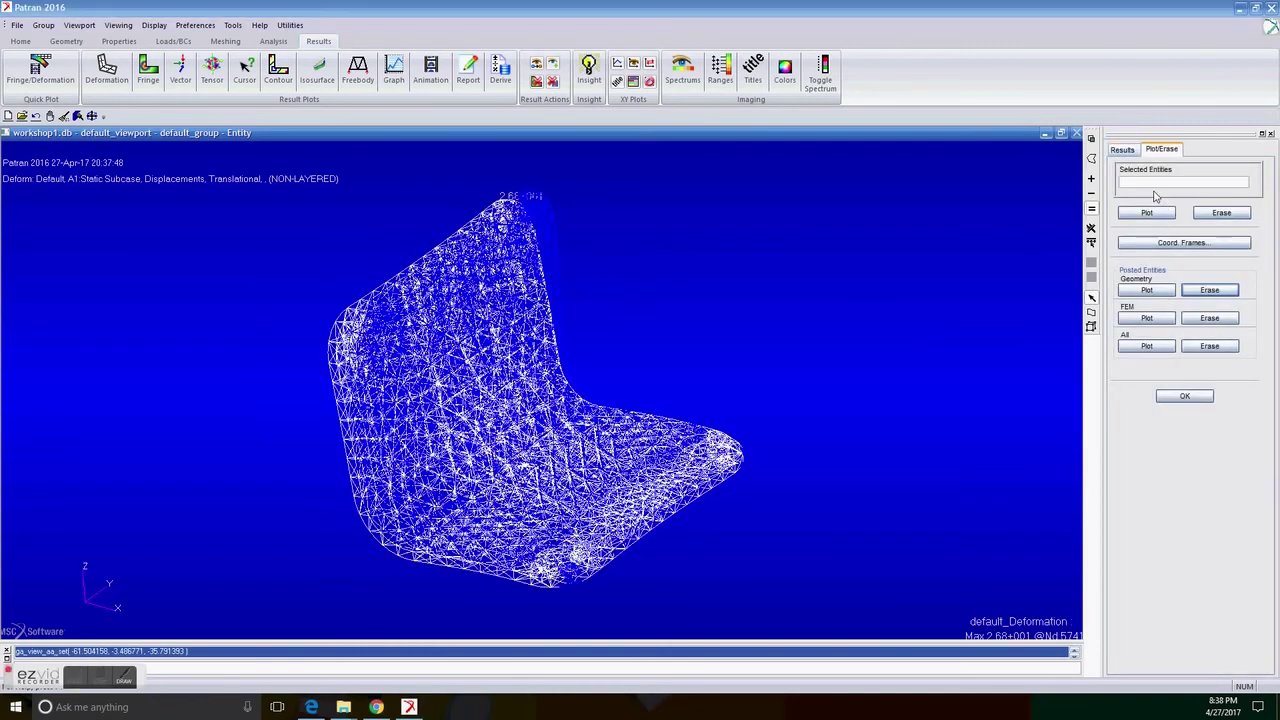
Turn off the undeformed shape and apply the Shaded render style to the deformation plot.
left_click(1123, 150)
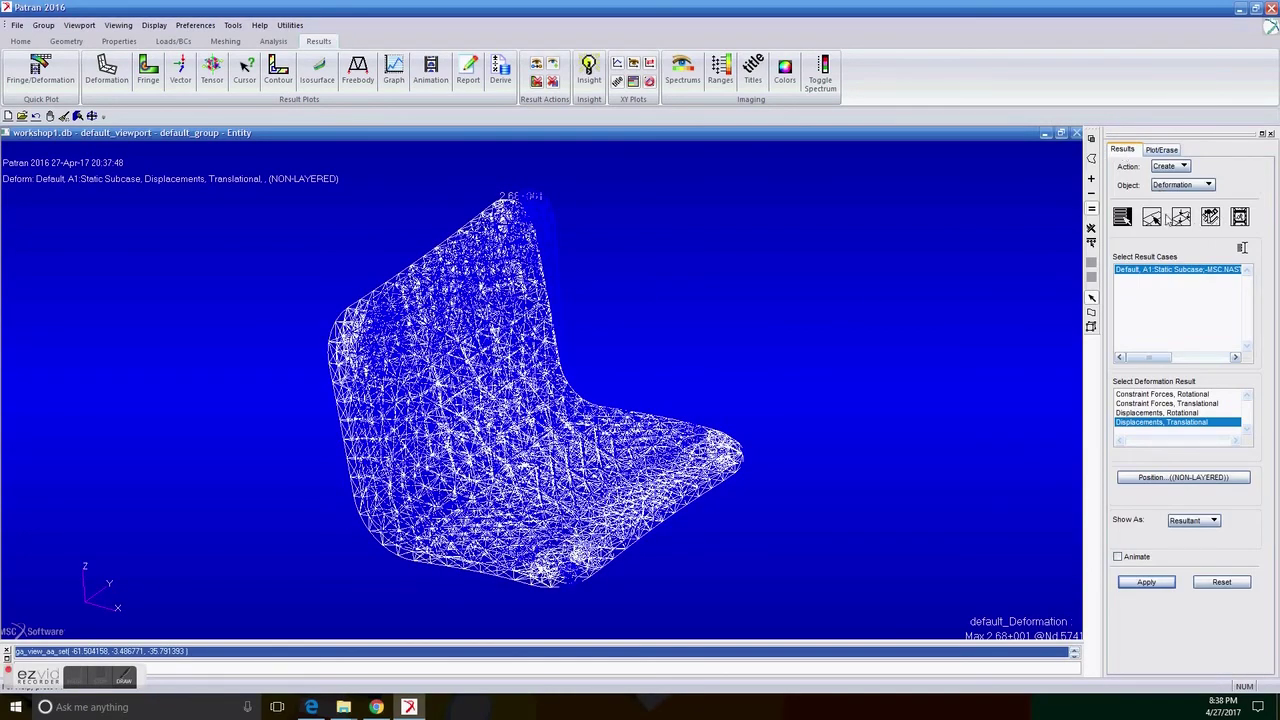
left_click(1181, 217)
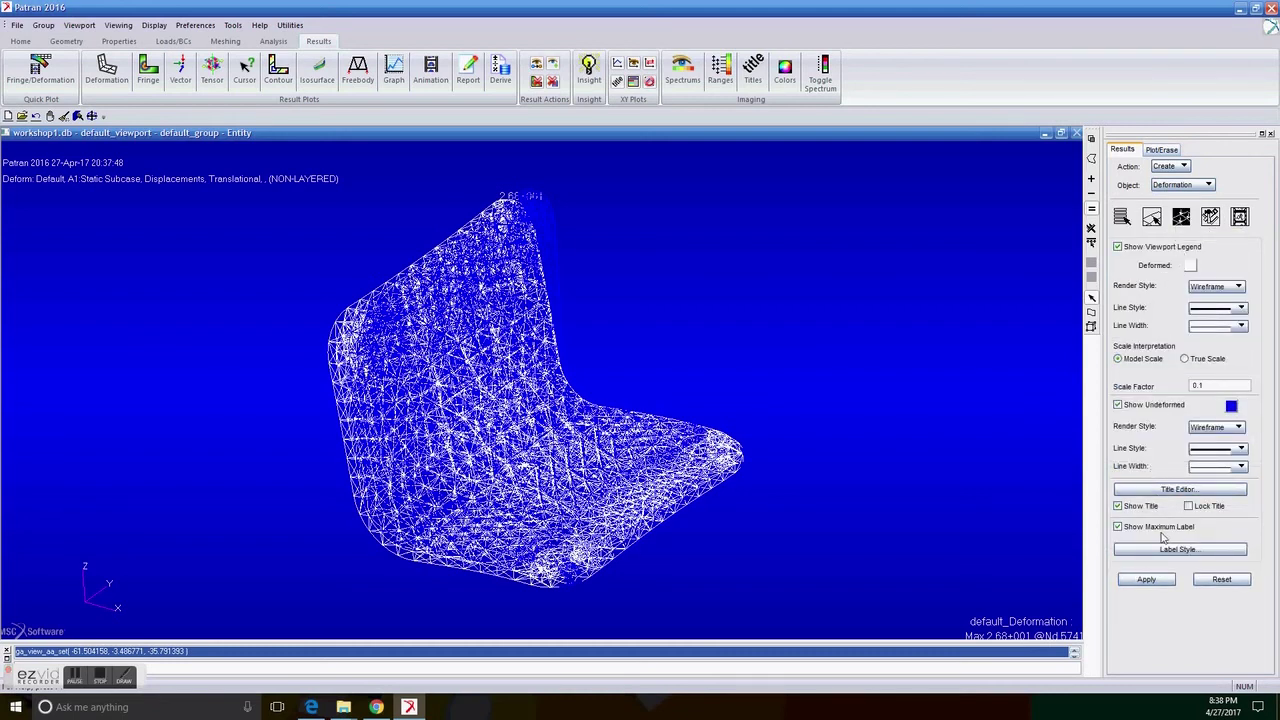
left_click(1151, 405)
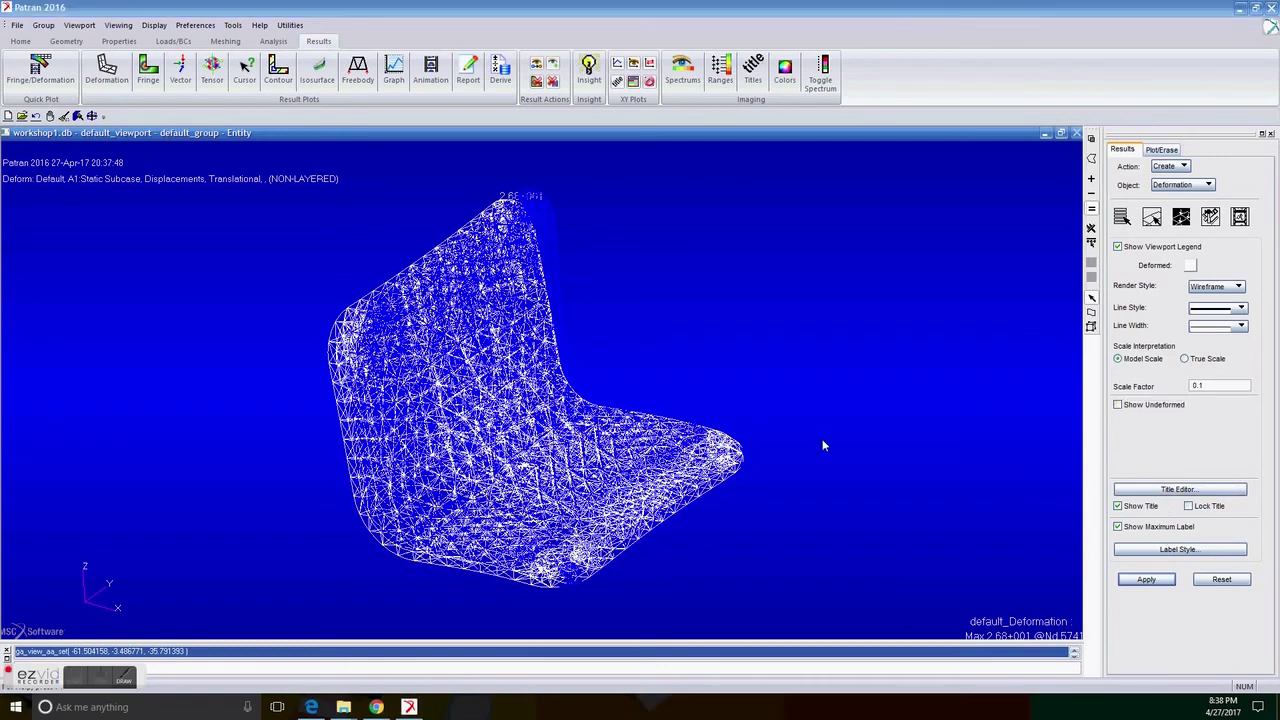
left_click(1212, 287)
left_click(1212, 318)
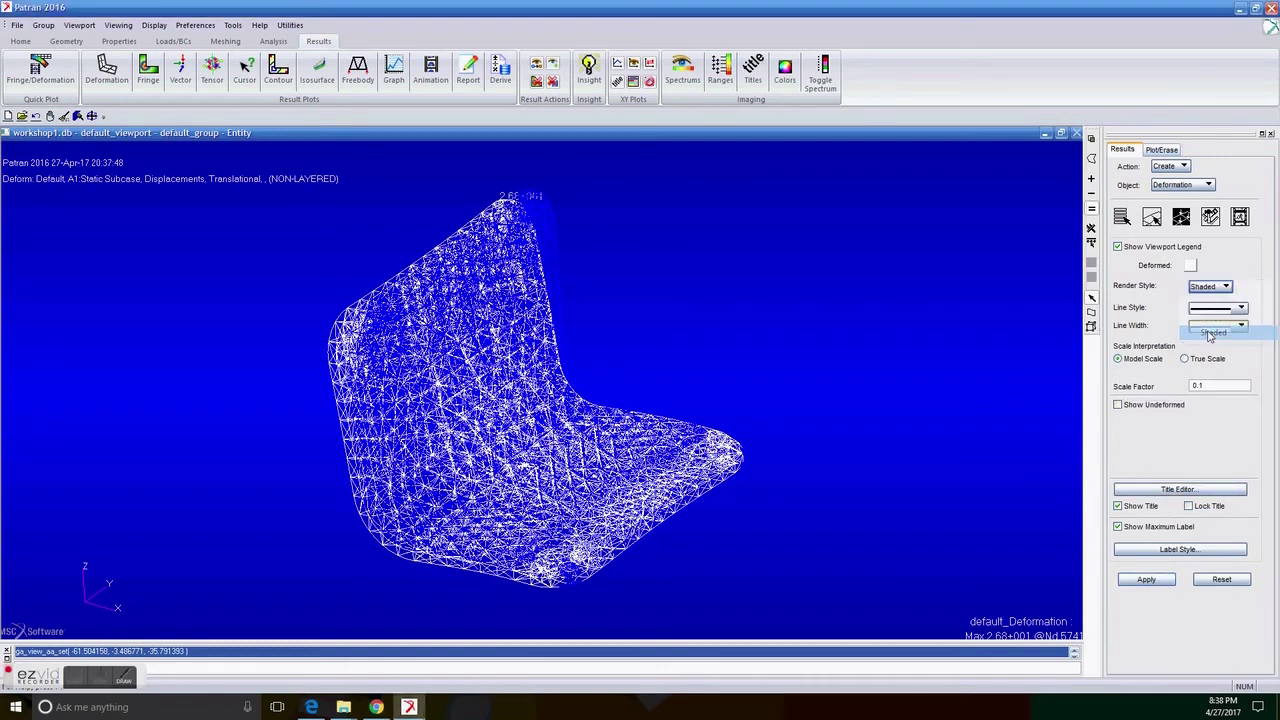
left_click(1170, 581)
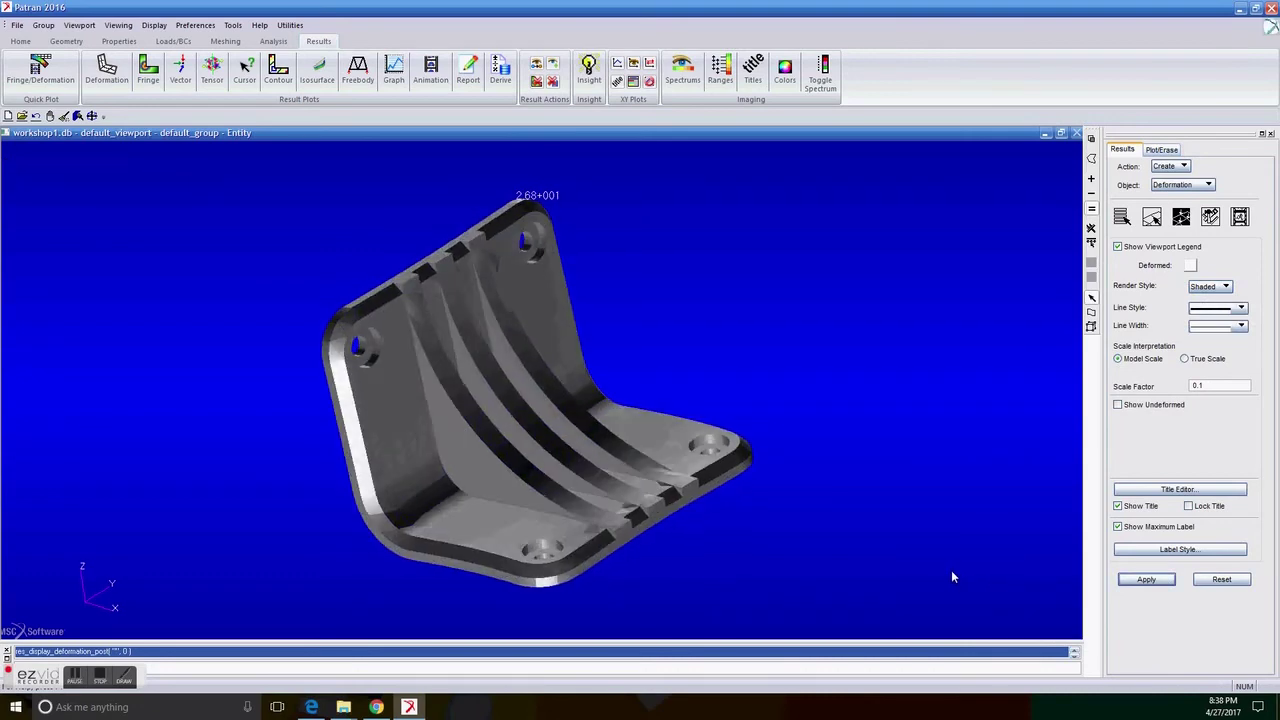
Look over the shaded deformed bracket and restore a standard isometric view.
mouse_move(965, 568)
middle_mouse_down()
mouse_move(981, 573)
mouse_move(954, 577)
mouse_move(998, 532)
mouse_move(984, 544)
mouse_move(986, 530)
mouse_move(996, 593)
mouse_move(968, 566)
middle_mouse_up()
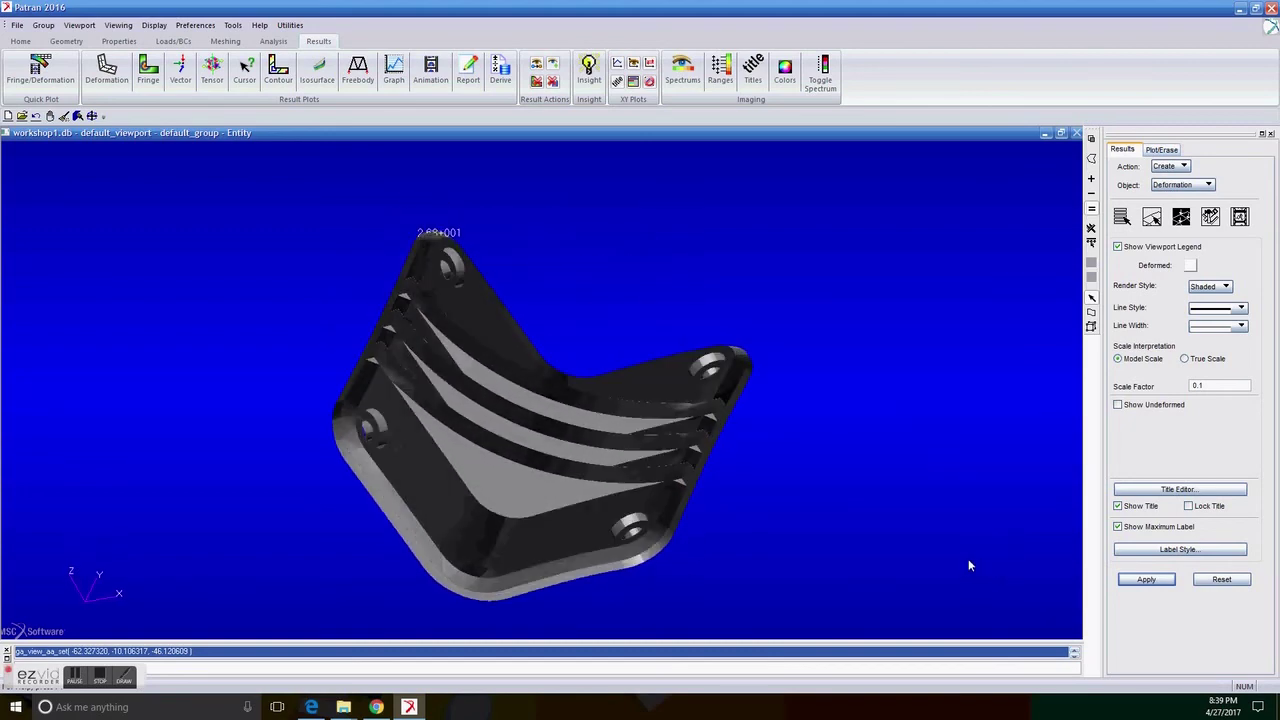
left_click(20, 41)
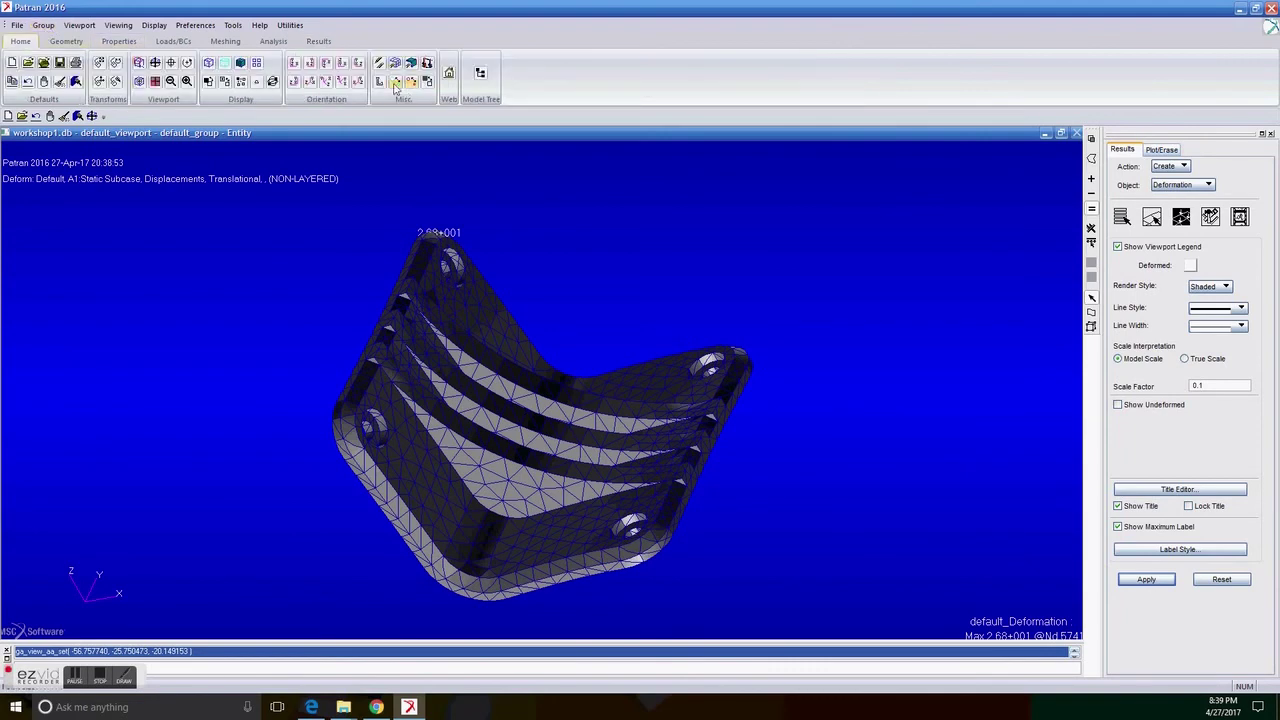
left_click(341, 82)
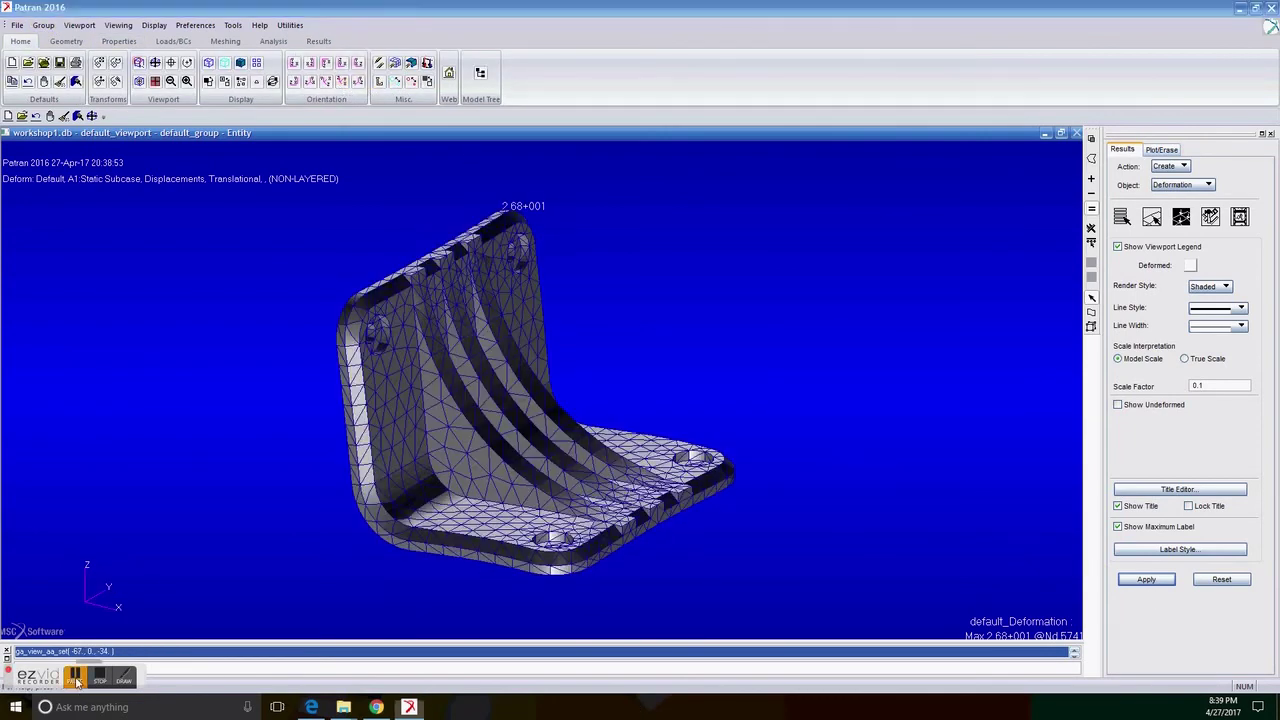
Create a fringe plot of the Stress Tensor result as von Mises stress for the Default static subcase.
left_click(1170, 166)
left_click(1175, 170)
left_click(1212, 190)
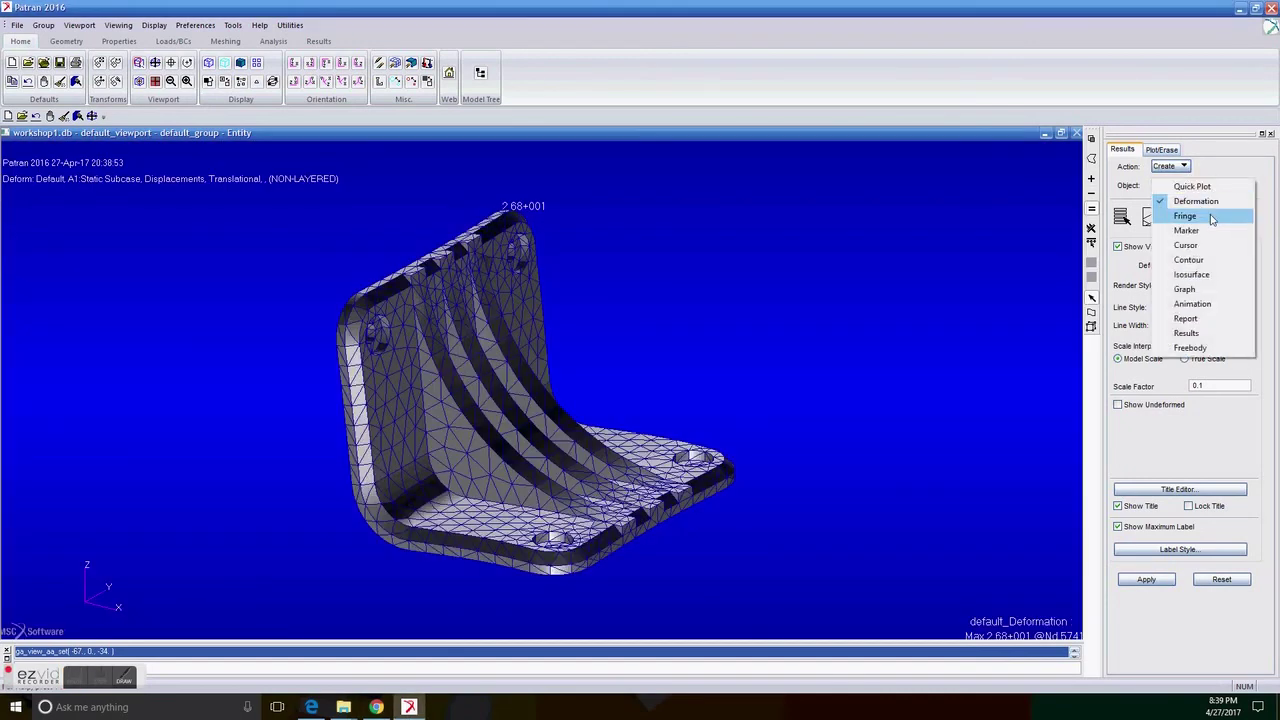
left_click(1212, 216)
scroll(1195, 420, "down", 5)
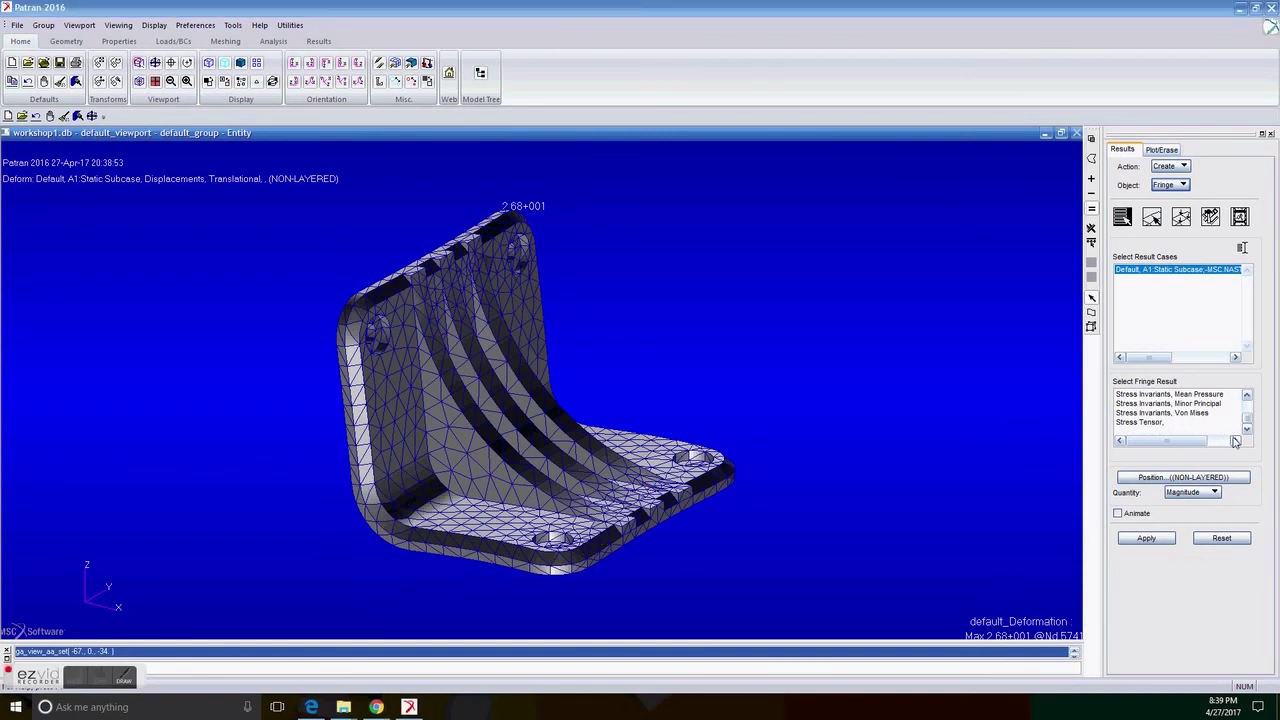
left_click(1160, 422)
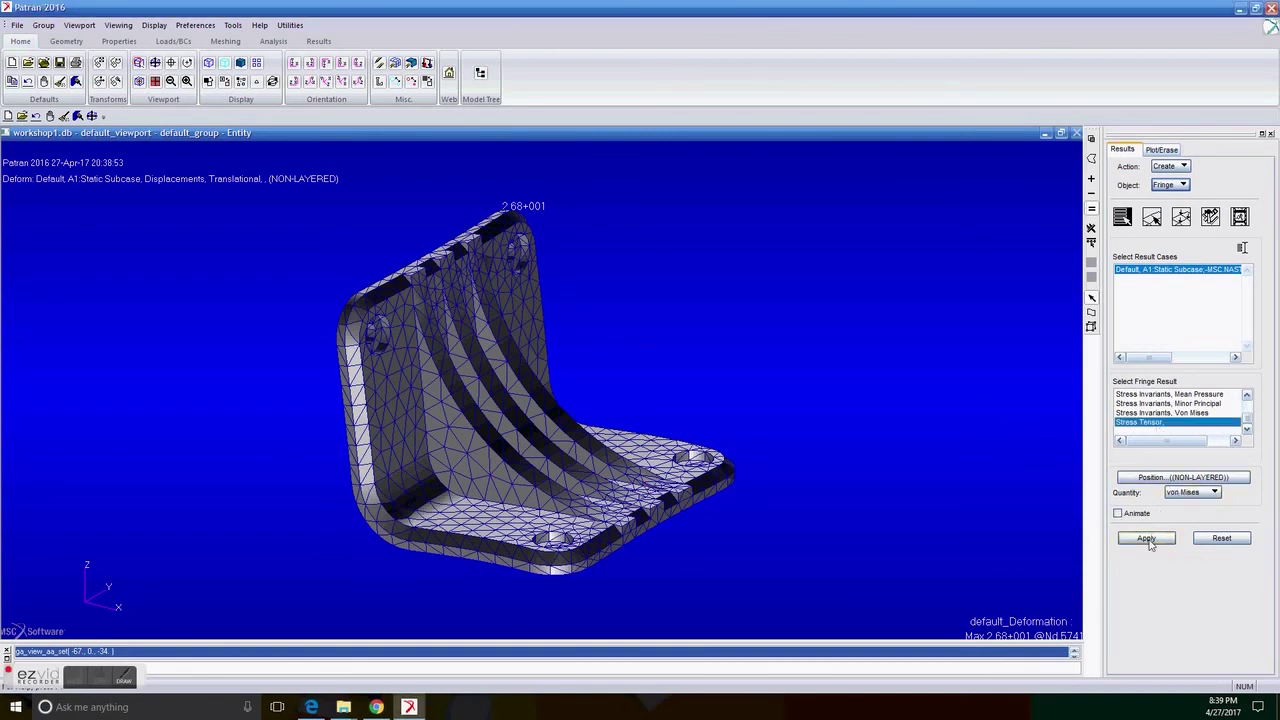
left_click(1147, 539)
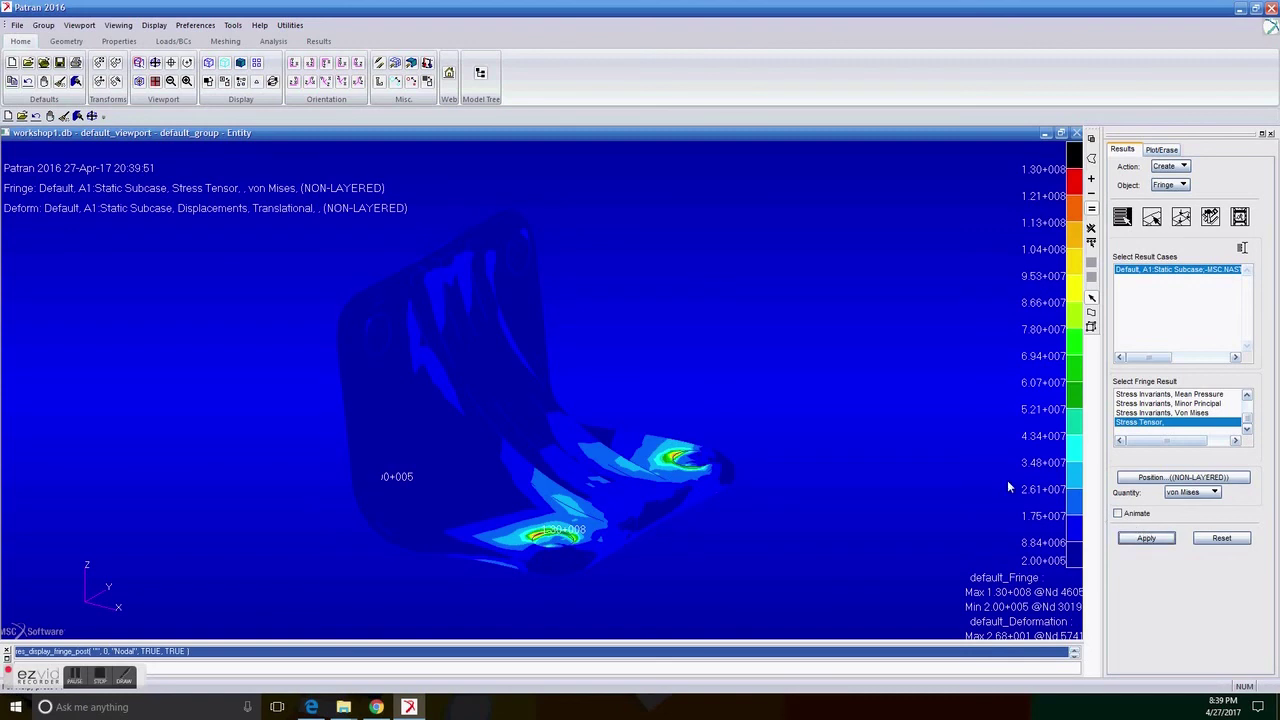